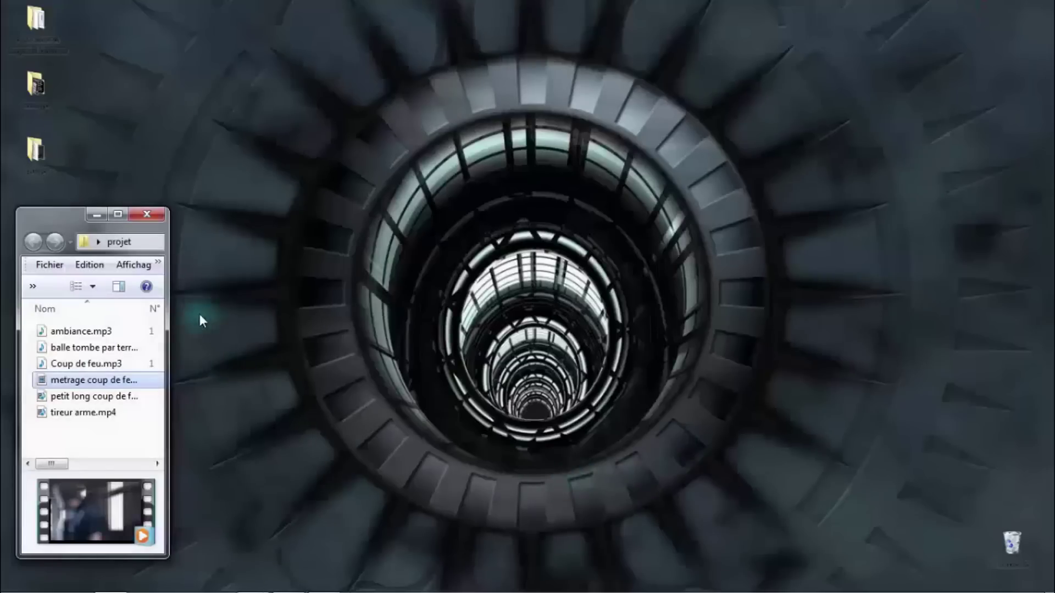
Minimize the projet folder window and switch to Adobe After Effects
{"action": "left_click", "coordinate": [96, 215]}
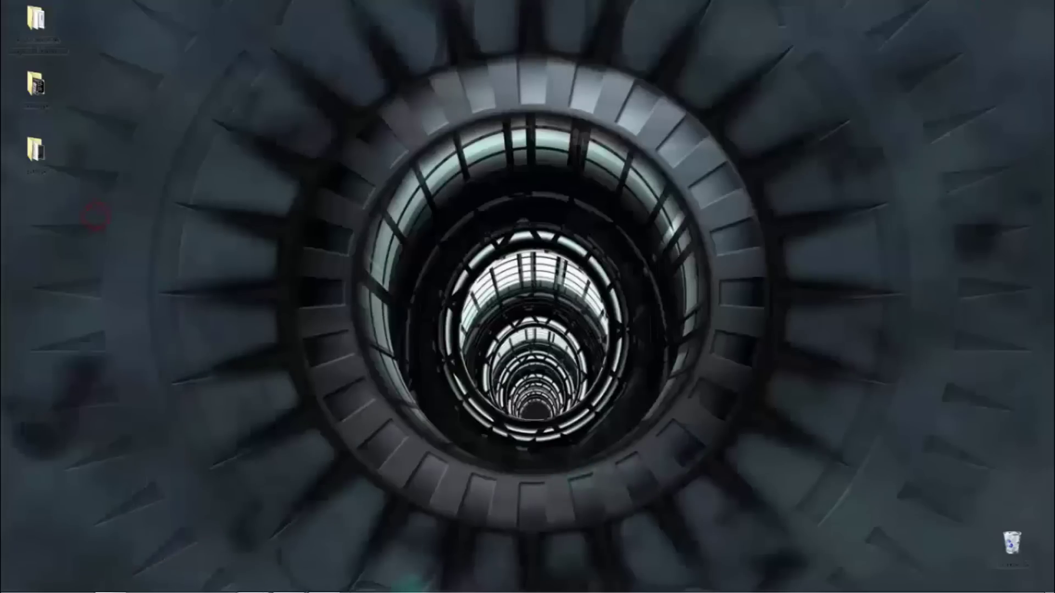
{"action": "mouse_move", "coordinate": [365, 585]}
{"action": "left_click", "coordinate": [252, 589]}
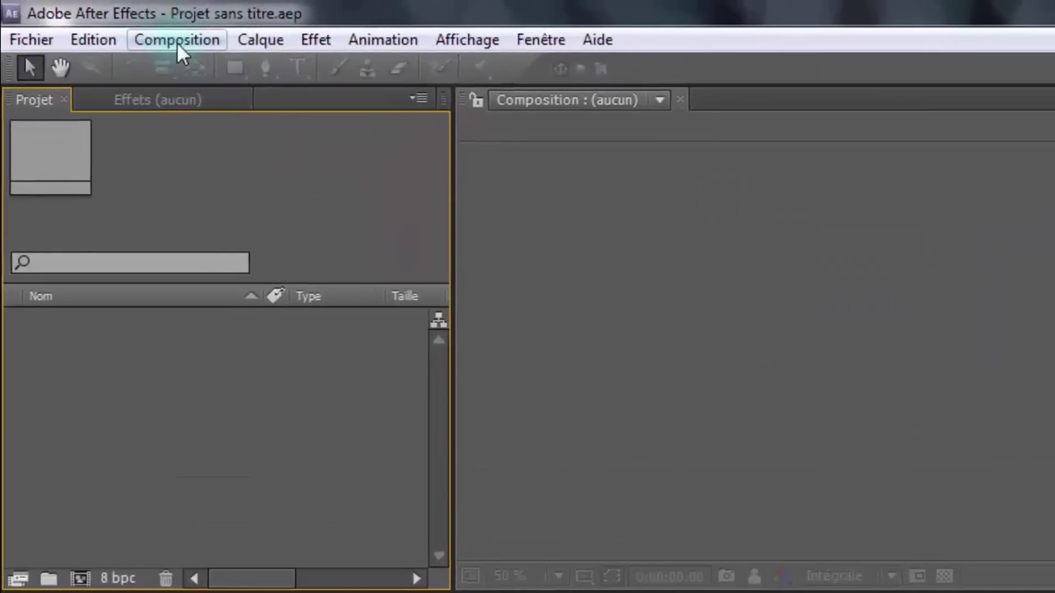
Create a new 1280 x 720 composition with the HDV/HDTV 720 29,97 preset and a 15-second duration
{"action": "left_click", "coordinate": [177, 42]}
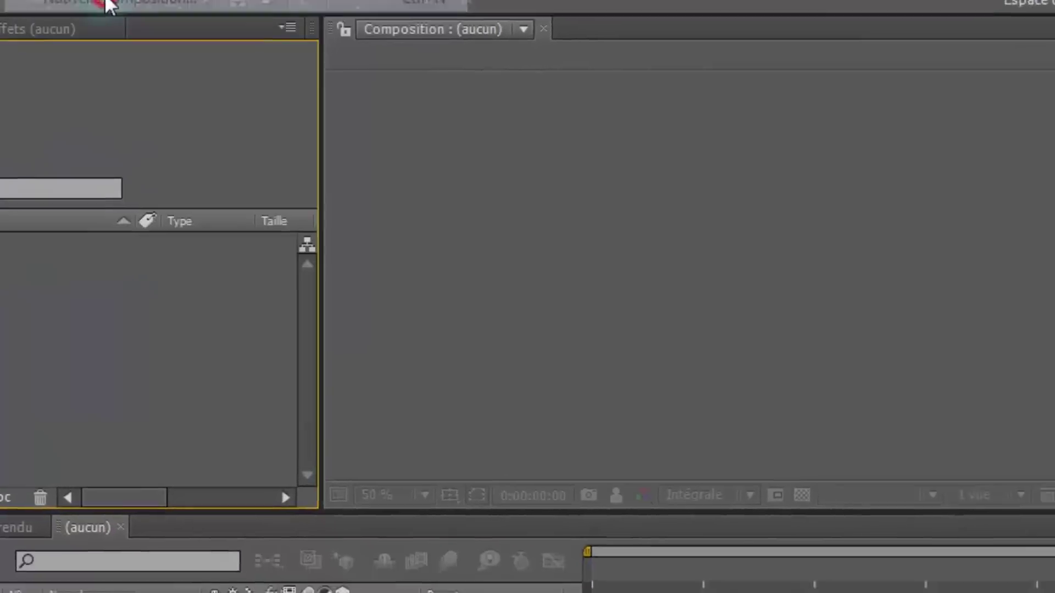
{"action": "left_click", "coordinate": [231, 66]}
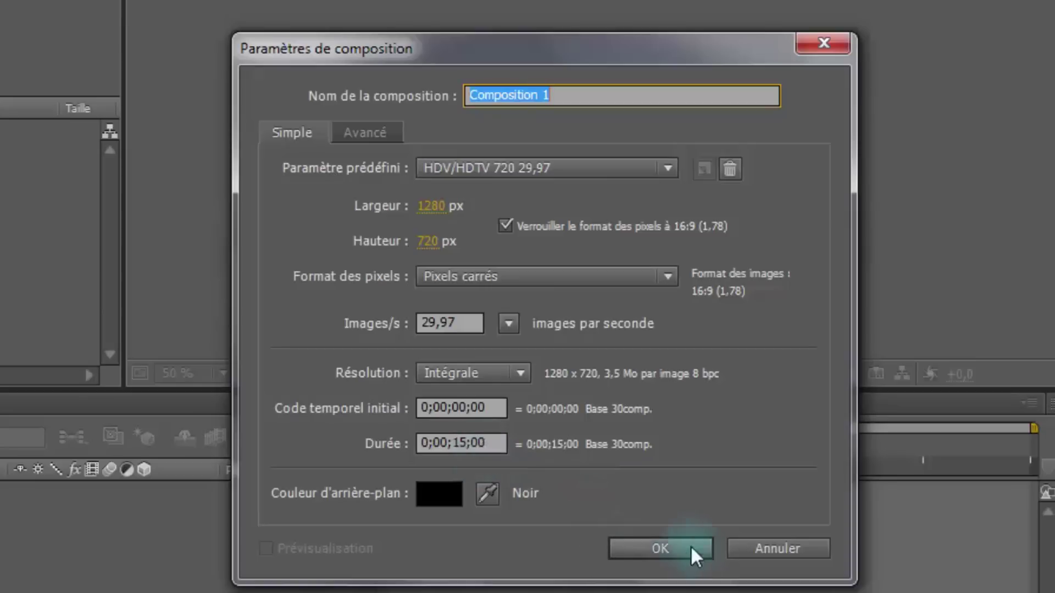
{"action": "left_click", "coordinate": [659, 547]}
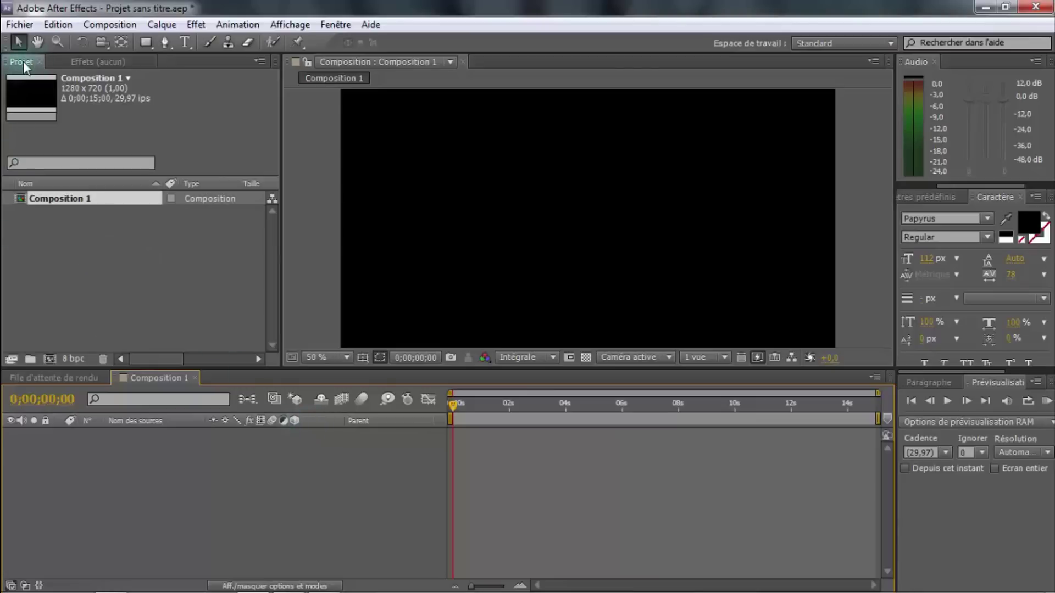
Import tireur arme.mp4 into the project and add it as a layer in Composition 1
{"action": "right_click", "coordinate": [75, 253]}
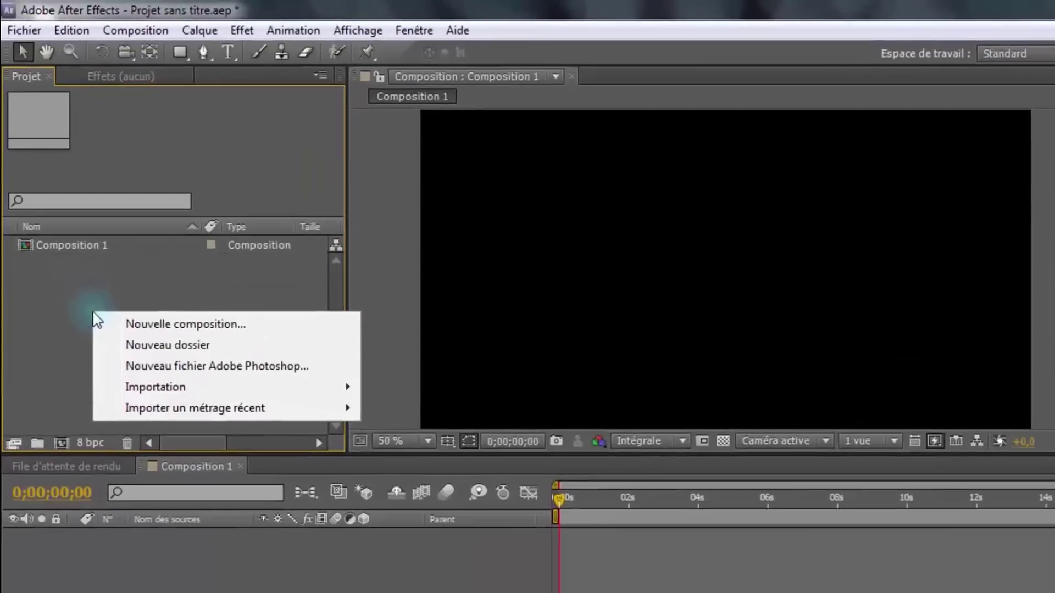
{"action": "mouse_move", "coordinate": [117, 347]}
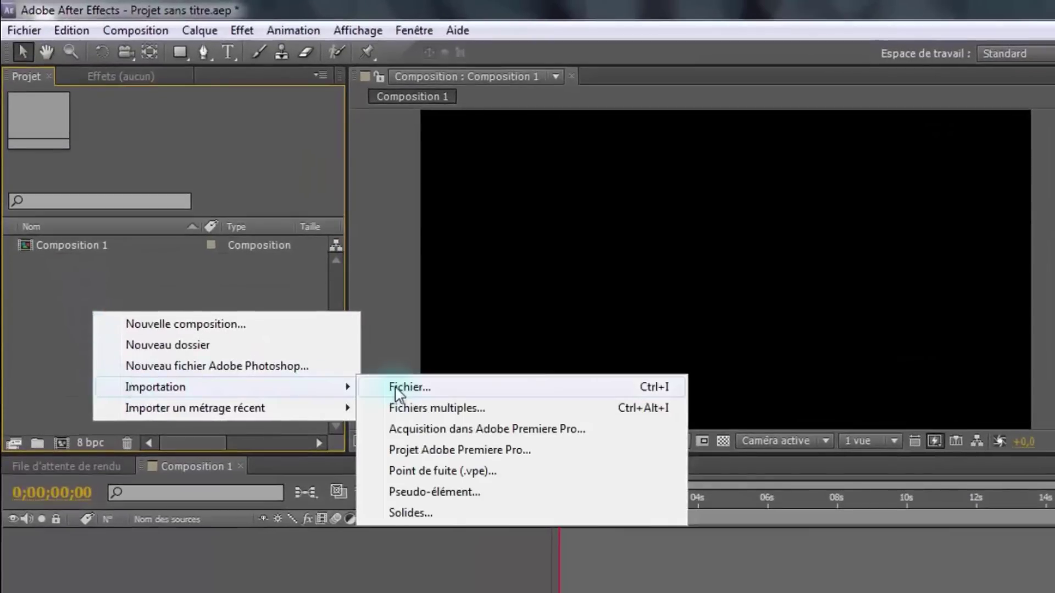
{"action": "left_click", "coordinate": [397, 388]}
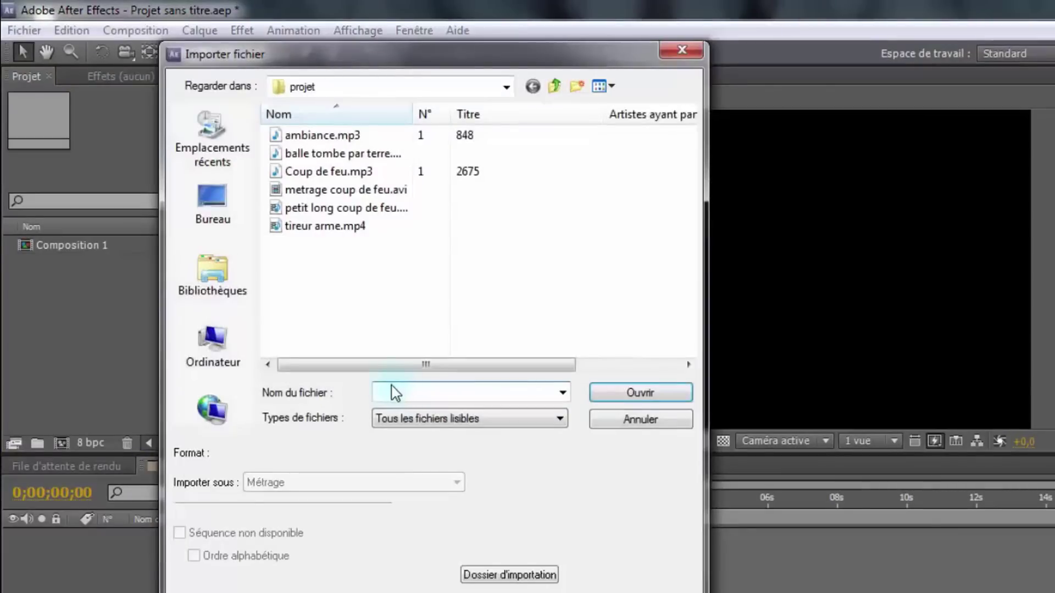
{"action": "left_click", "coordinate": [299, 226]}
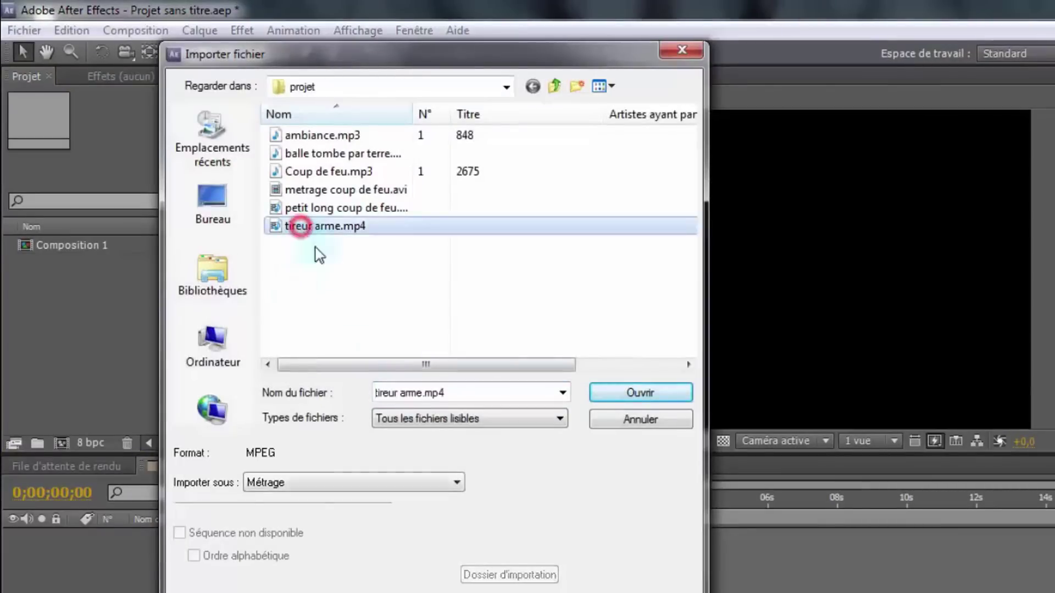
{"action": "left_click", "coordinate": [624, 391]}
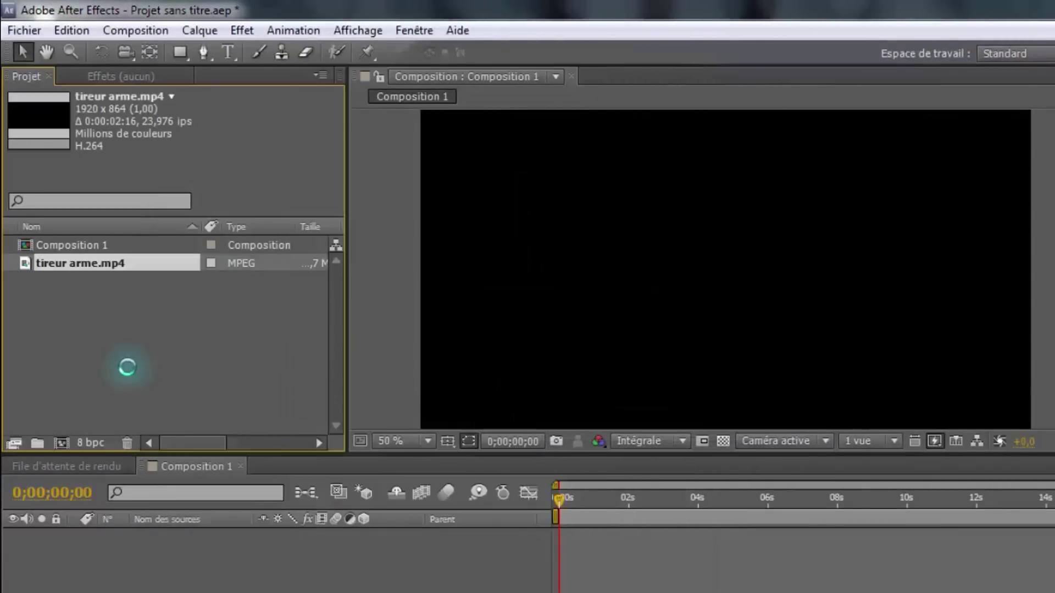
{"action": "left_click_drag", "start_coordinate": [52, 262], "coordinate": [51, 537]}
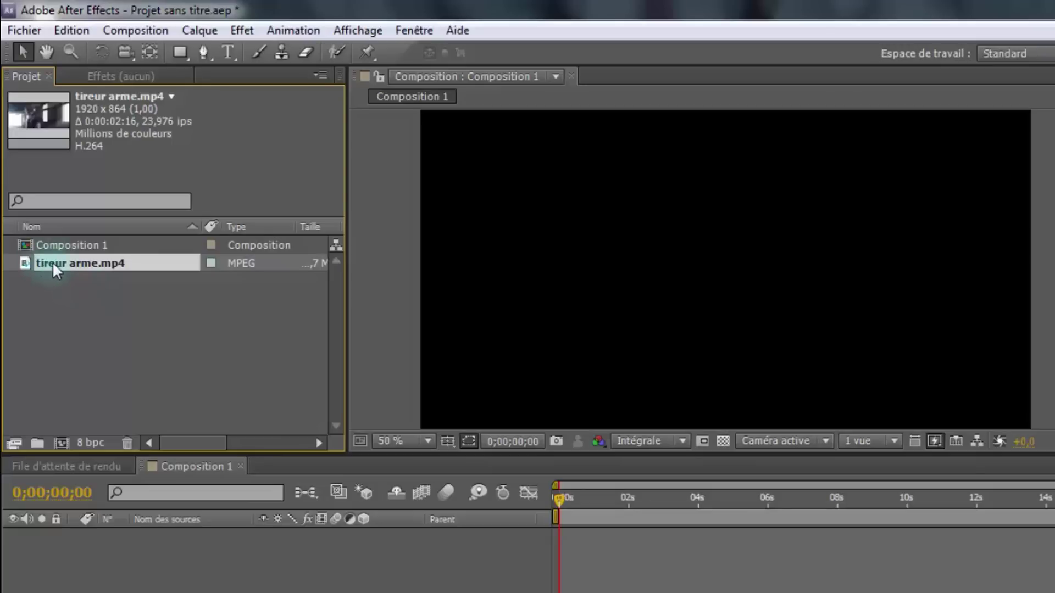
{"action": "left_click_drag", "start_coordinate": [41, 437], "coordinate": [41, 437]}
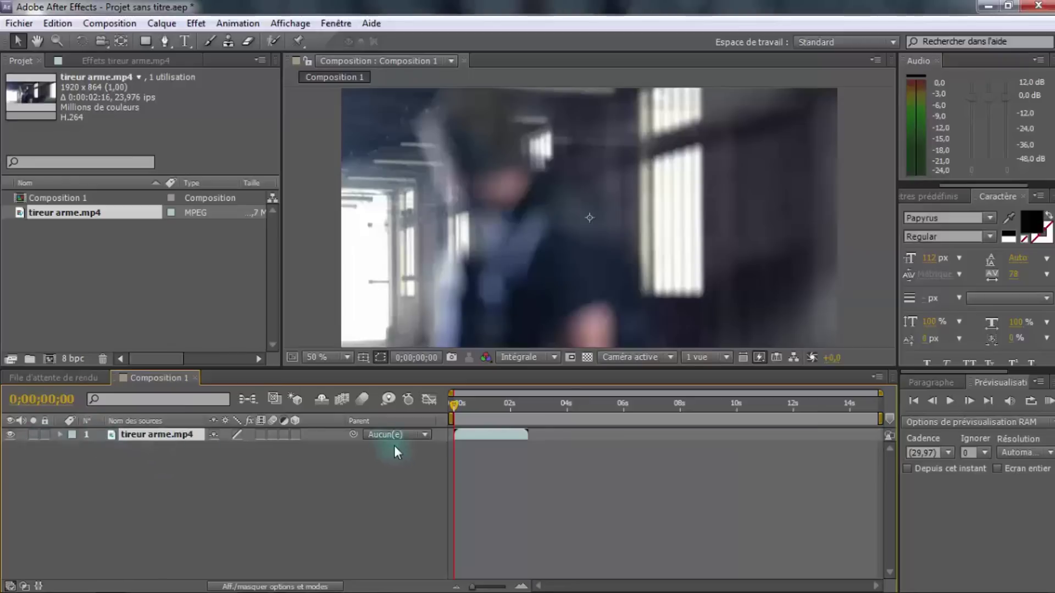
Play back the tireur arme.mp4 footage and return the current time to the composition's start
{"action": "left_click", "coordinate": [949, 402]}
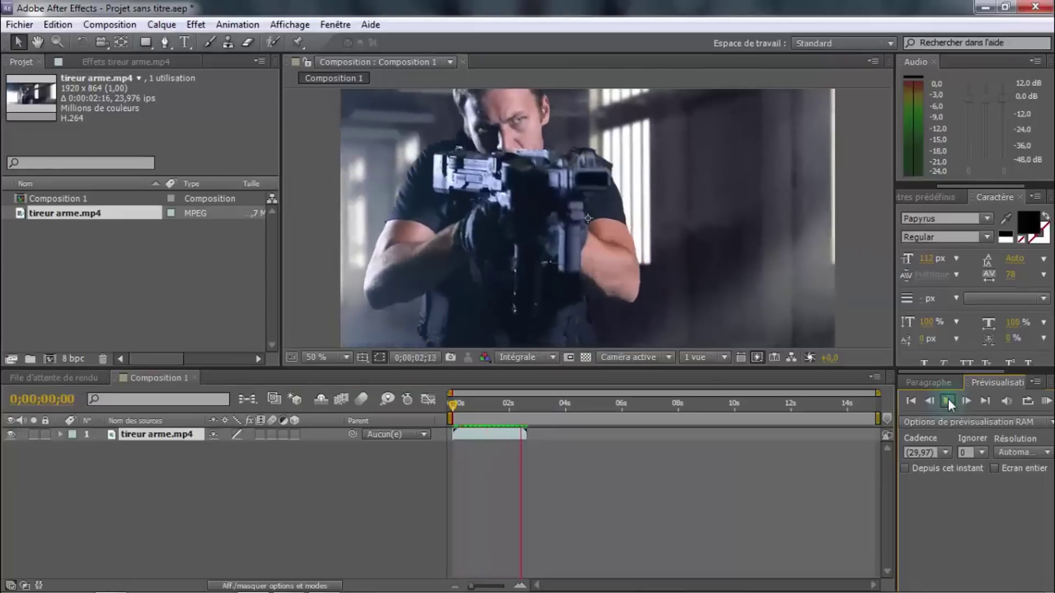
{"action": "left_click", "coordinate": [943, 403]}
{"action": "left_click", "coordinate": [453, 406]}
{"action": "left_click_drag", "start_coordinate": [572, 405], "coordinate": [442, 403]}
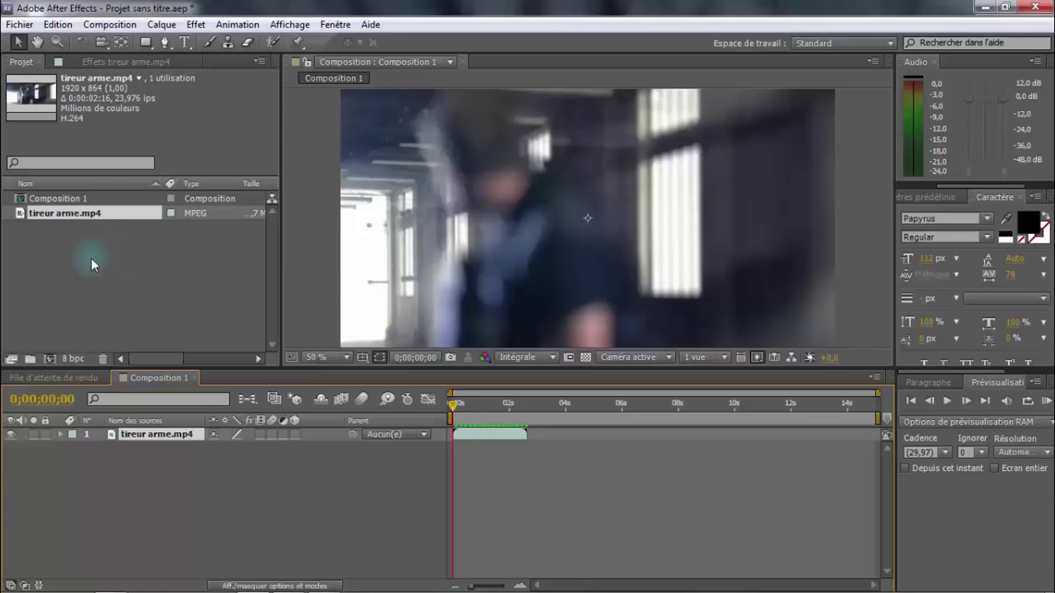
Import petit long coup de feu.mov and place it in Composition 1 above the tireur arme.mp4 layer
{"action": "right_click", "coordinate": [110, 262]}
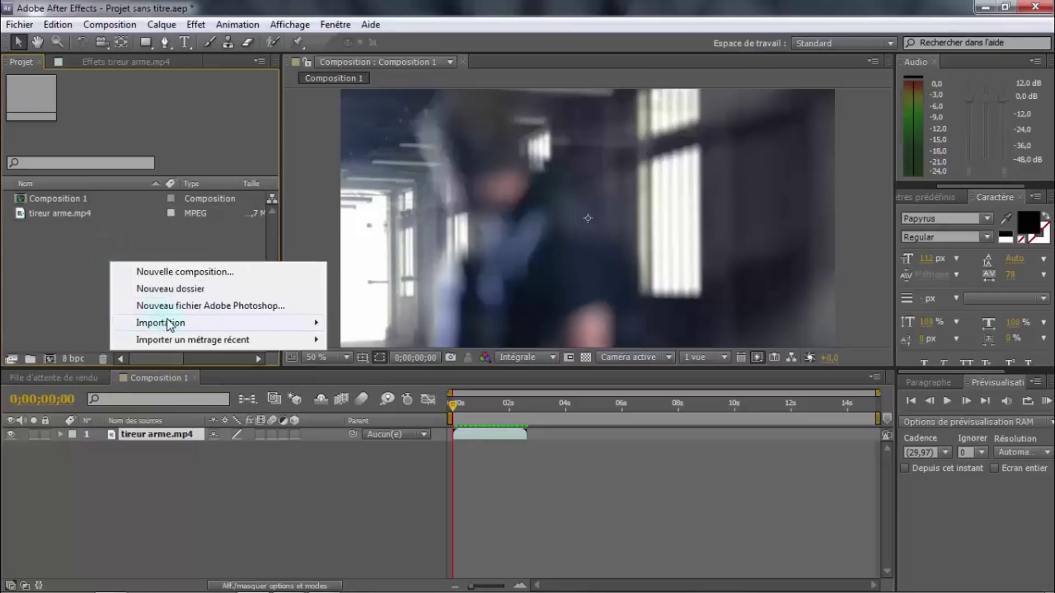
{"action": "mouse_move", "coordinate": [181, 323]}
{"action": "left_click", "coordinate": [361, 324]}
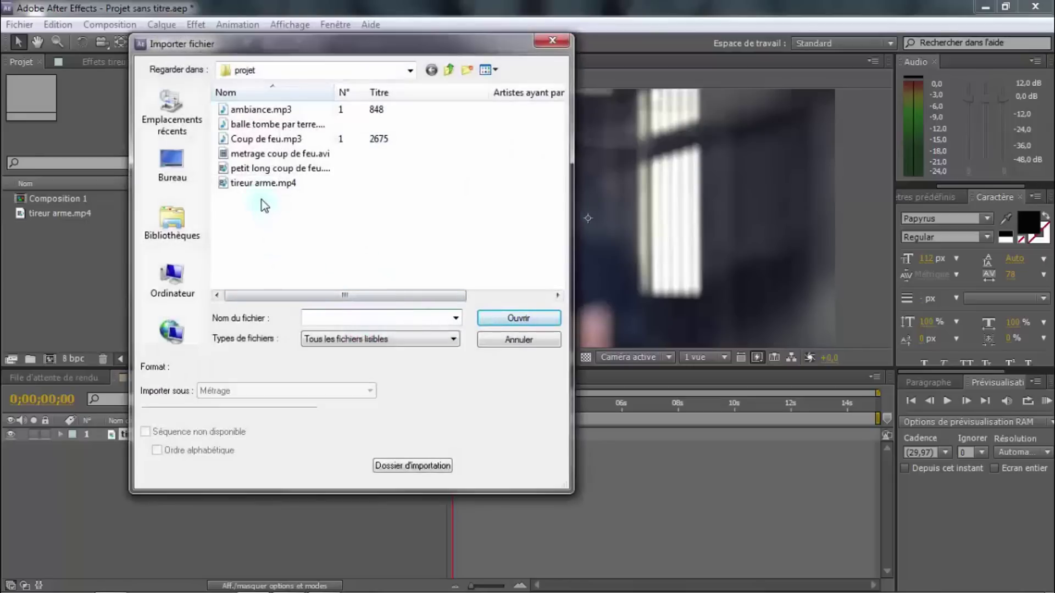
{"action": "left_click", "coordinate": [251, 168]}
{"action": "left_click", "coordinate": [519, 318]}
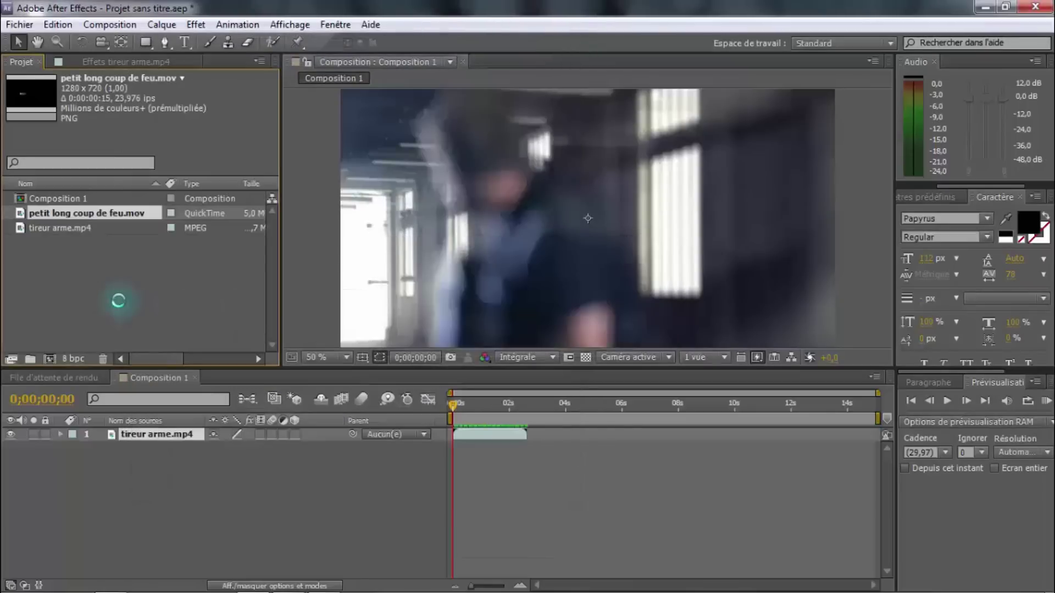
{"action": "left_click_drag", "start_coordinate": [87, 213], "coordinate": [92, 430]}
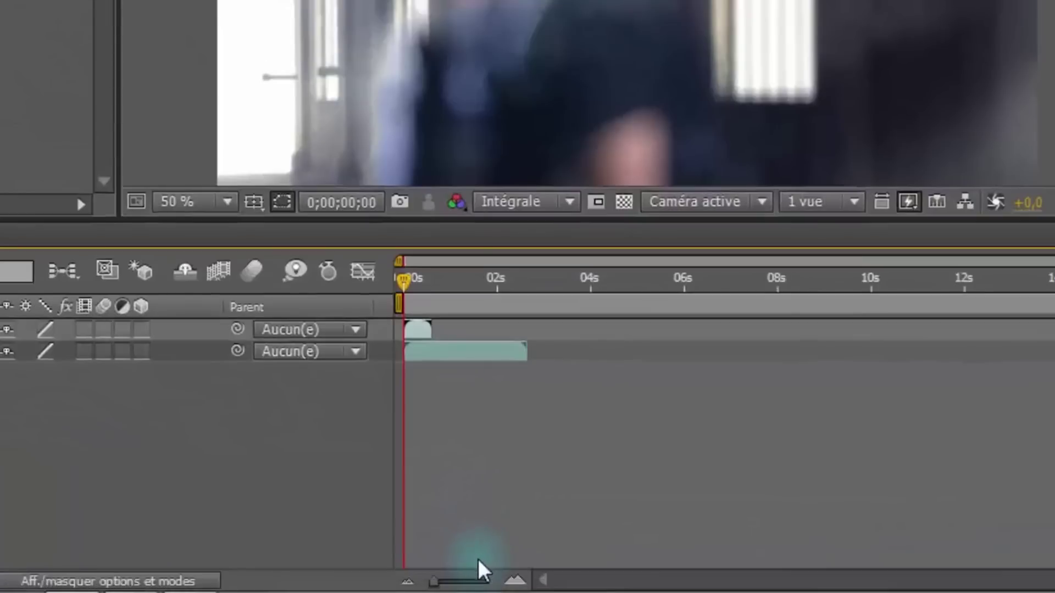
Scrub through the muzzle flash clip and play the composition from its start to find the firing moment
{"action": "left_click_drag", "start_coordinate": [433, 583], "coordinate": [459, 585]}
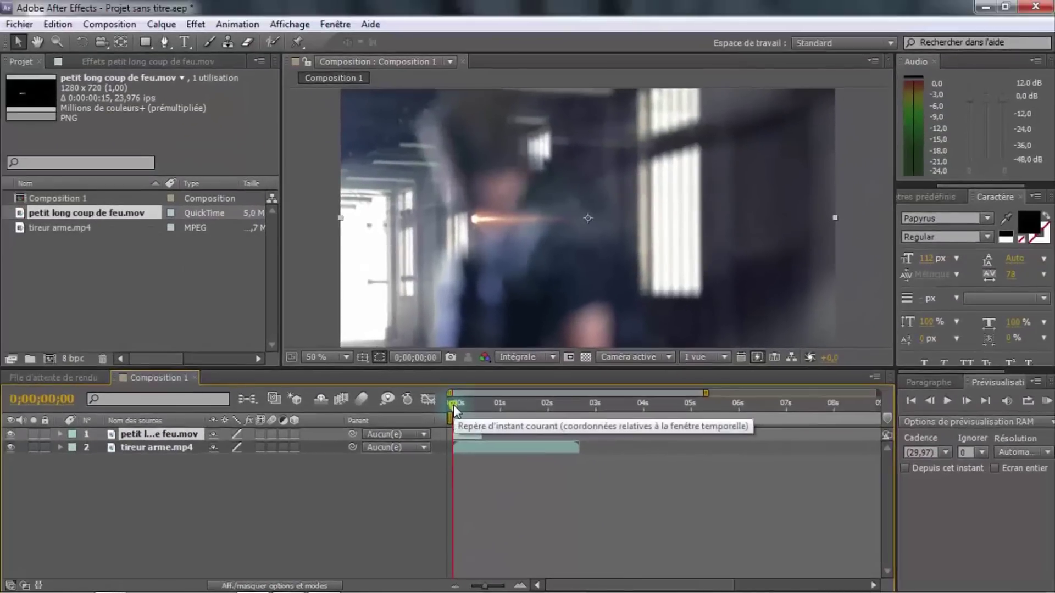
{"action": "left_click_drag", "start_coordinate": [404, 279], "coordinate": [412, 281]}
{"action": "left_click_drag", "start_coordinate": [460, 404], "coordinate": [464, 404]}
{"action": "key", "text": "Home"}
{"action": "left_click", "coordinate": [948, 401]}
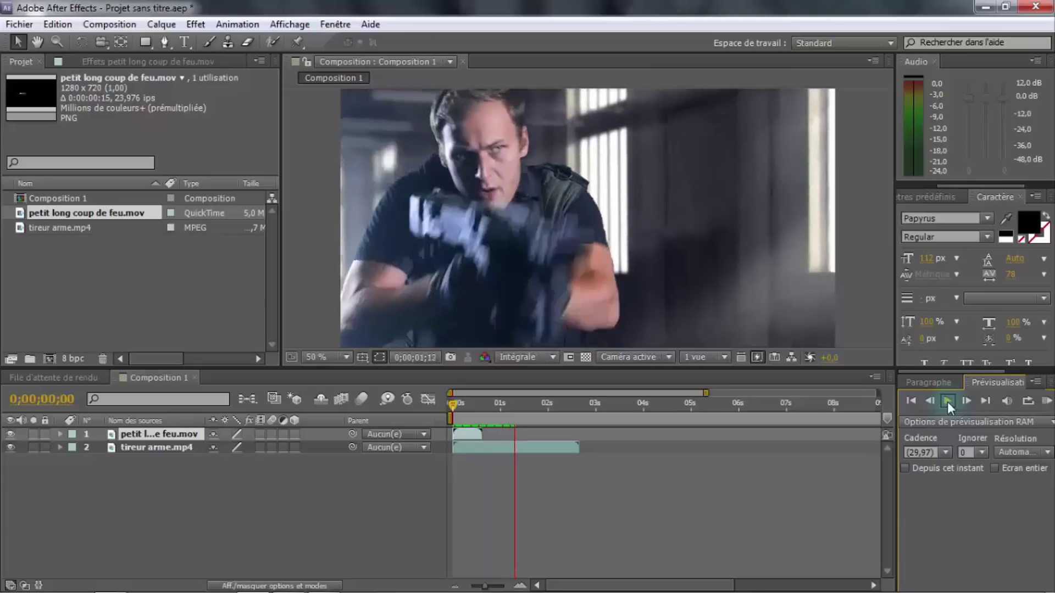
Pause playback, set the current time to 0;00;01;21 and shift the muzzle flash layer to start there
{"action": "left_click", "coordinate": [947, 401]}
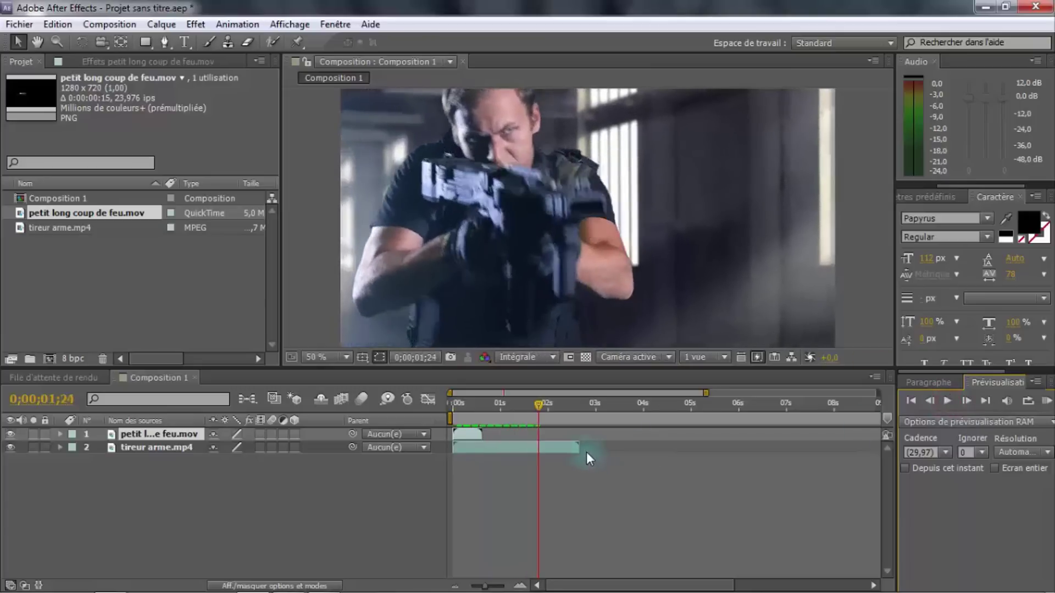
{"action": "left_click_drag", "start_coordinate": [539, 402], "coordinate": [533, 404]}
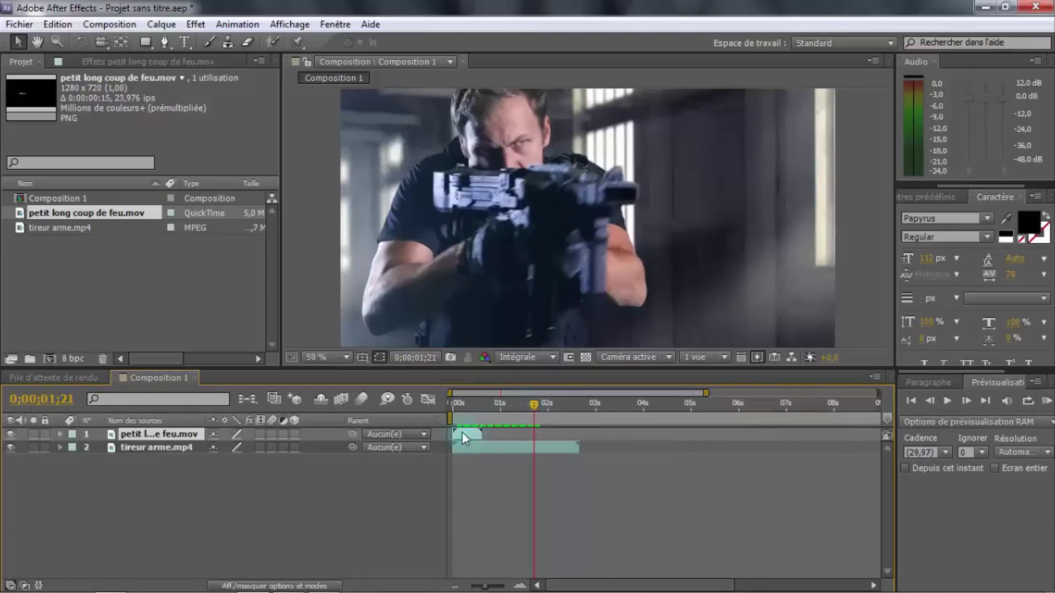
{"action": "left_click_drag", "start_coordinate": [457, 433], "coordinate": [539, 434]}
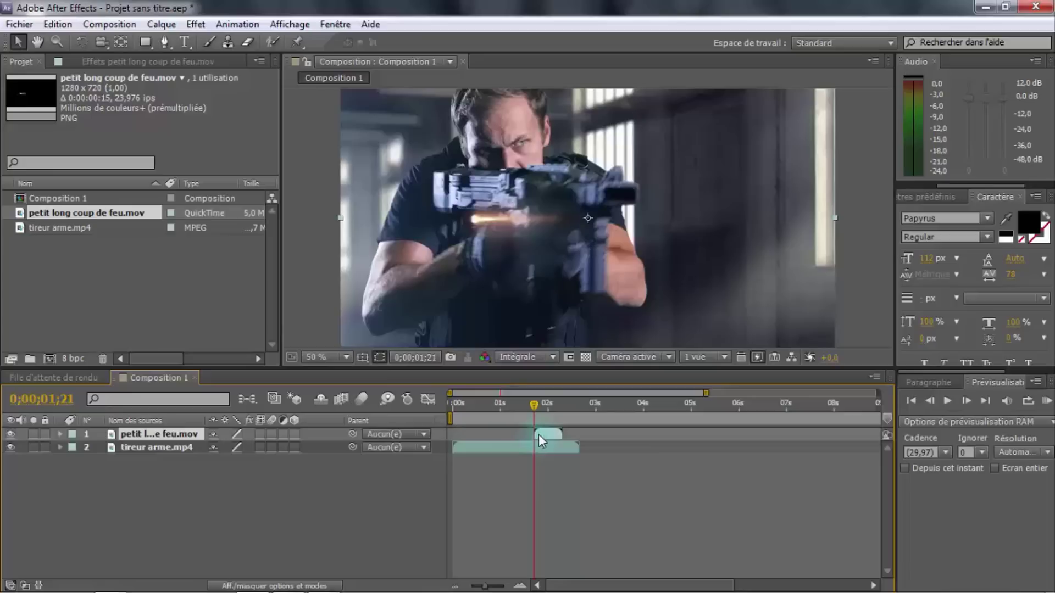
Enlarge the muzzle flash layer and position it so the flame starts at the tip of the gun barrel
{"action": "left_click", "coordinate": [475, 219]}
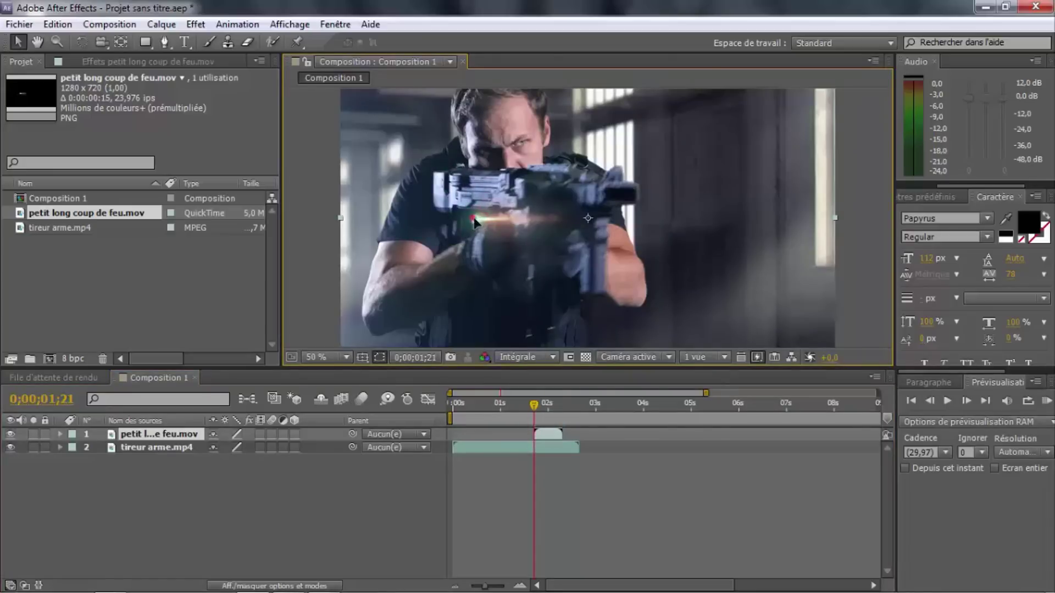
{"action": "left_click_drag", "start_coordinate": [571, 213], "coordinate": [624, 191]}
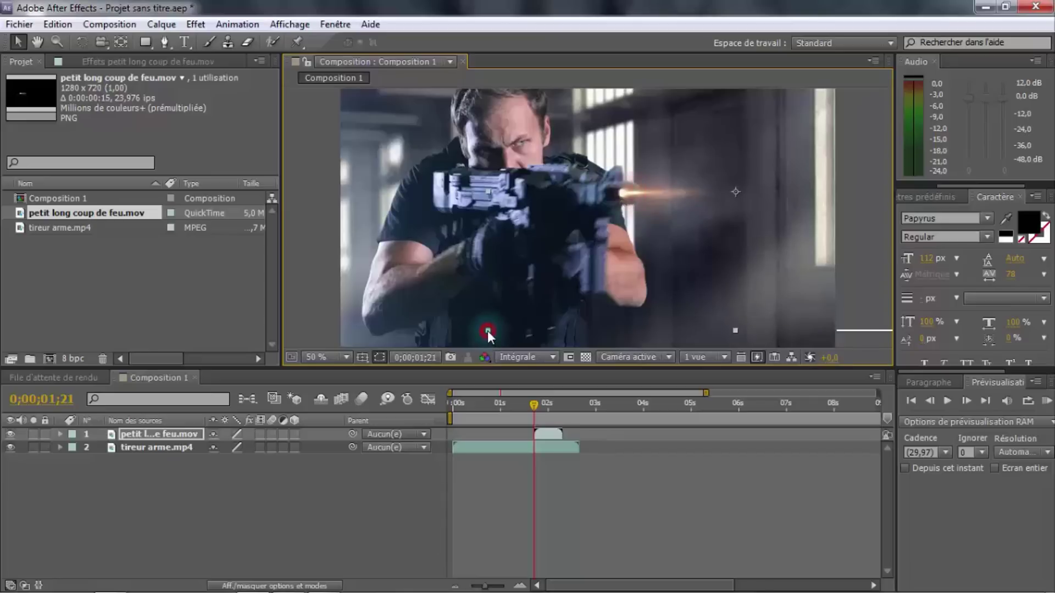
{"action": "left_click_drag", "start_coordinate": [487, 330], "coordinate": [359, 401]}
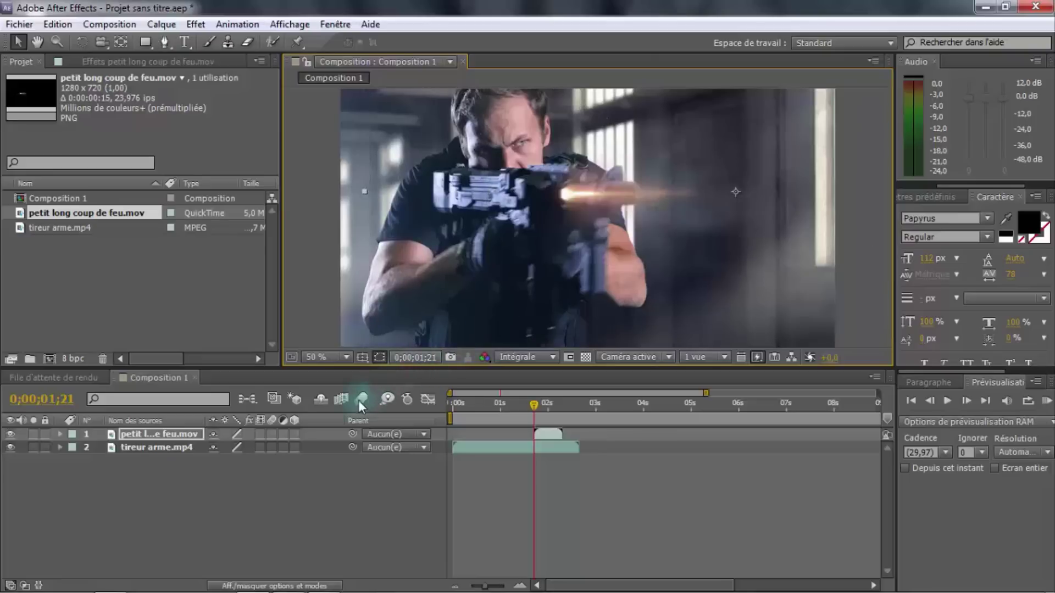
{"action": "left_click_drag", "start_coordinate": [572, 193], "coordinate": [624, 202]}
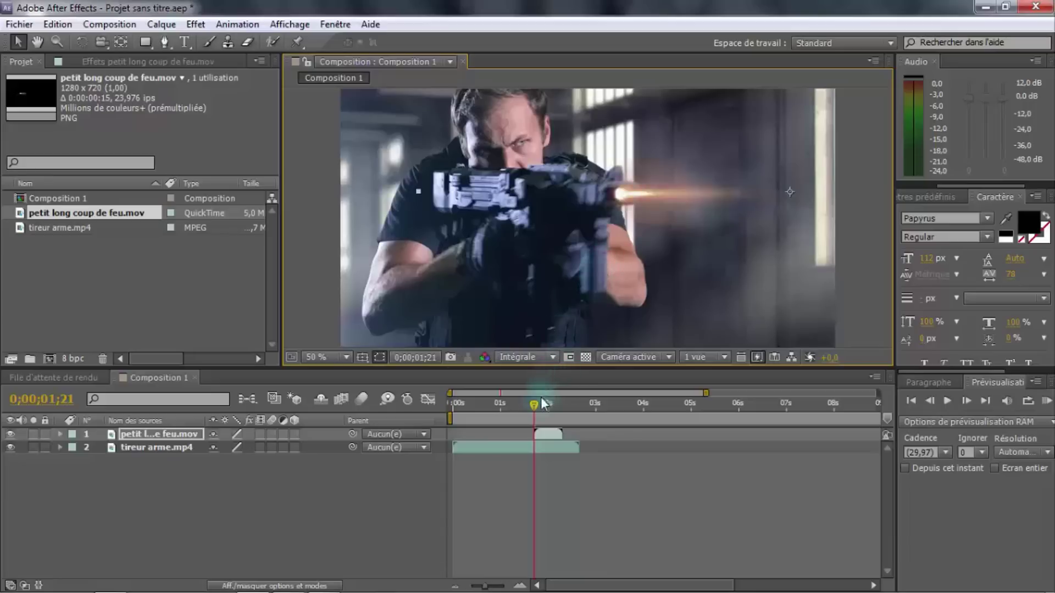
Play the shot from shortly before the muzzle flash and return the current time to 0;00;01;21
{"action": "left_click_drag", "start_coordinate": [529, 405], "coordinate": [509, 406]}
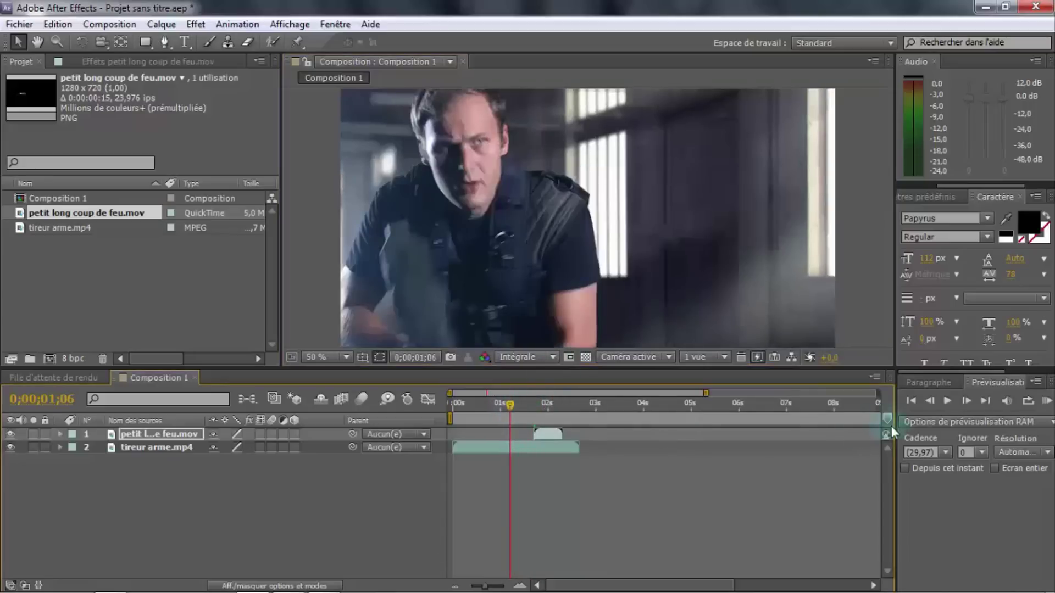
{"action": "left_click", "coordinate": [946, 401]}
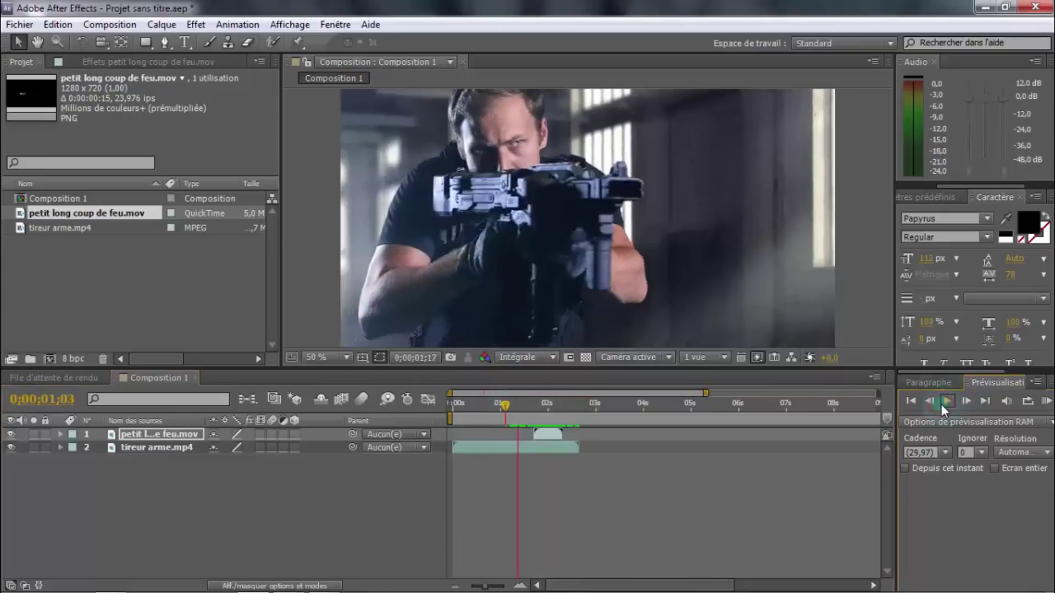
{"action": "left_click", "coordinate": [943, 404]}
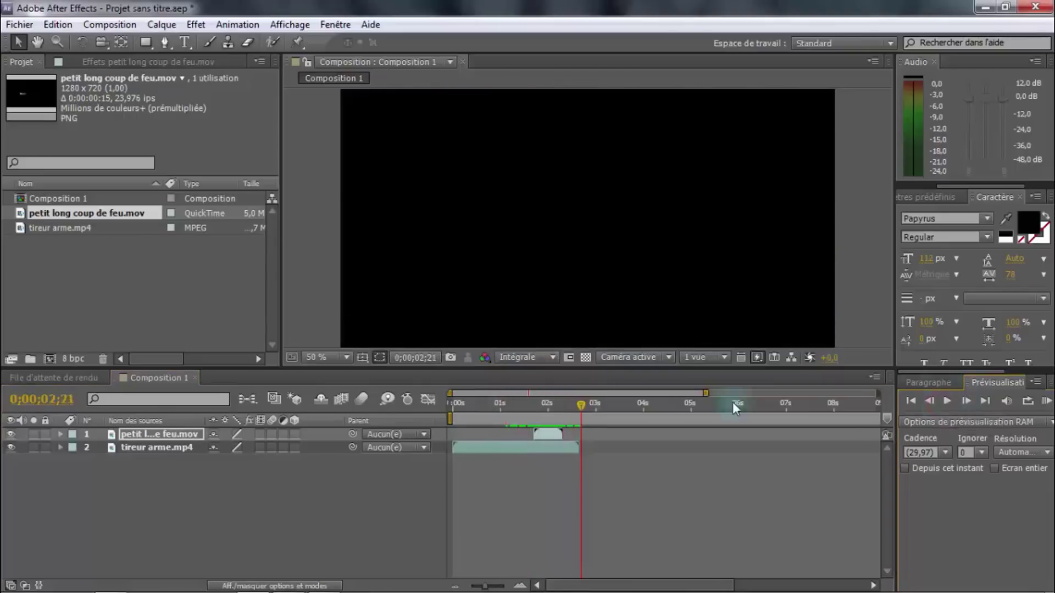
{"action": "left_click_drag", "start_coordinate": [581, 406], "coordinate": [526, 403]}
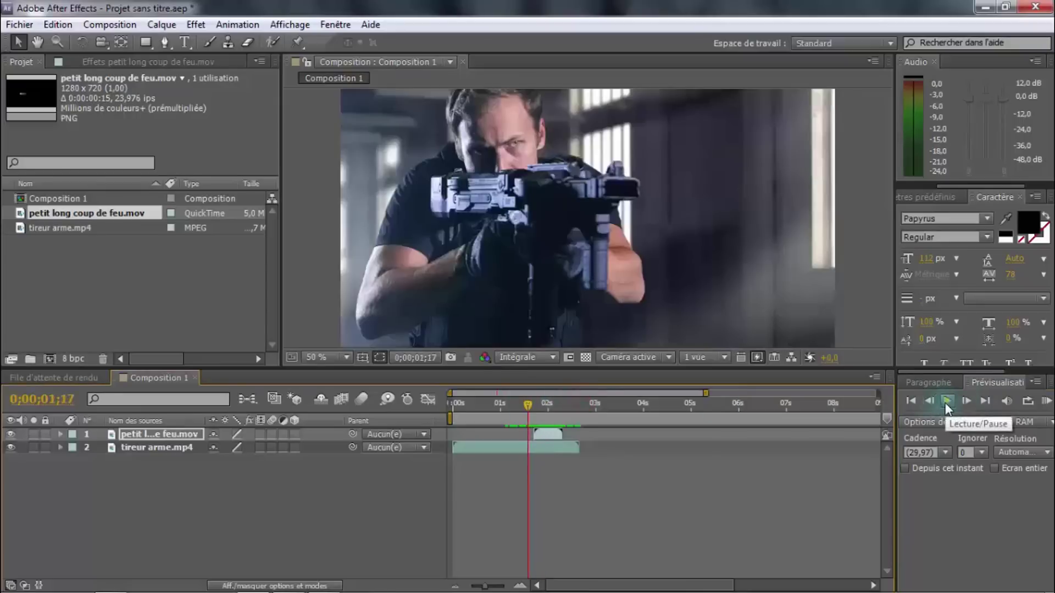
{"action": "left_click_drag", "start_coordinate": [525, 407], "coordinate": [534, 404]}
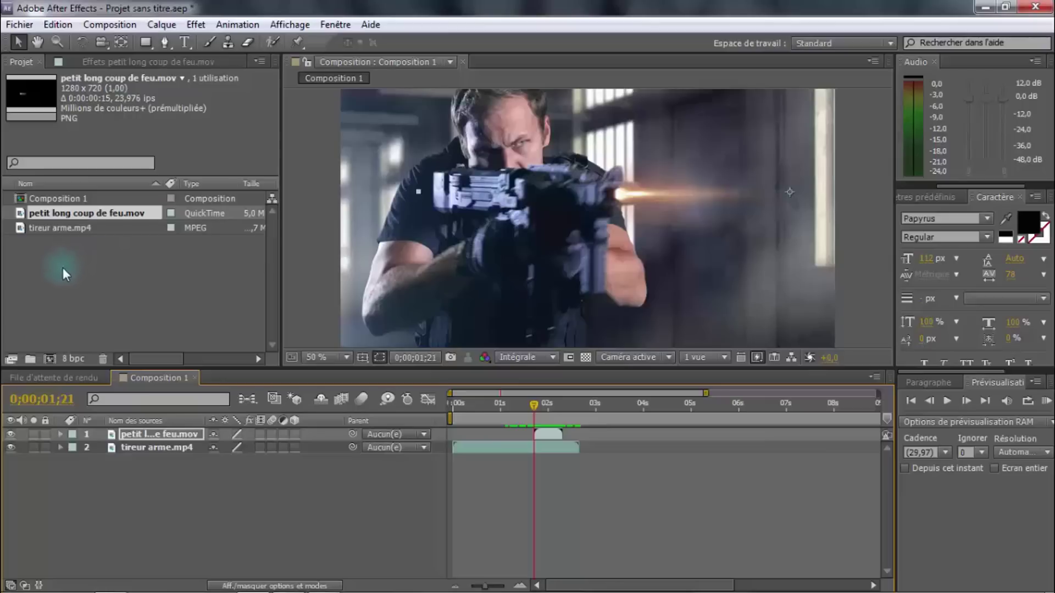
Import the sound file Coup de feu.mp3 into the project
{"action": "left_click", "coordinate": [76, 280]}
{"action": "right_click", "coordinate": [80, 273]}
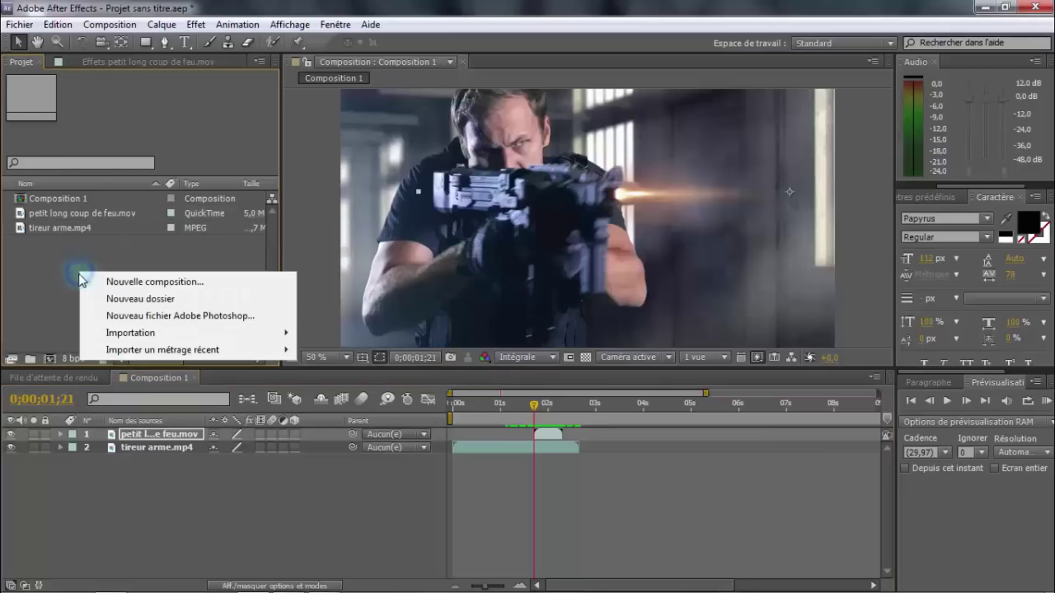
{"action": "mouse_move", "coordinate": [107, 334]}
{"action": "left_click", "coordinate": [331, 332]}
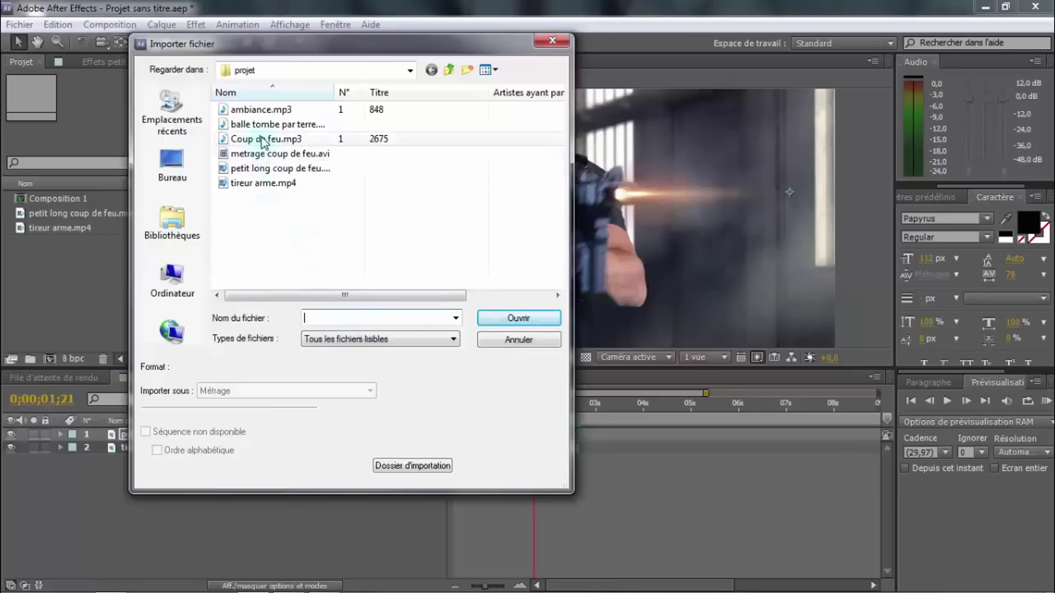
{"action": "left_click", "coordinate": [263, 141]}
{"action": "left_click", "coordinate": [512, 323]}
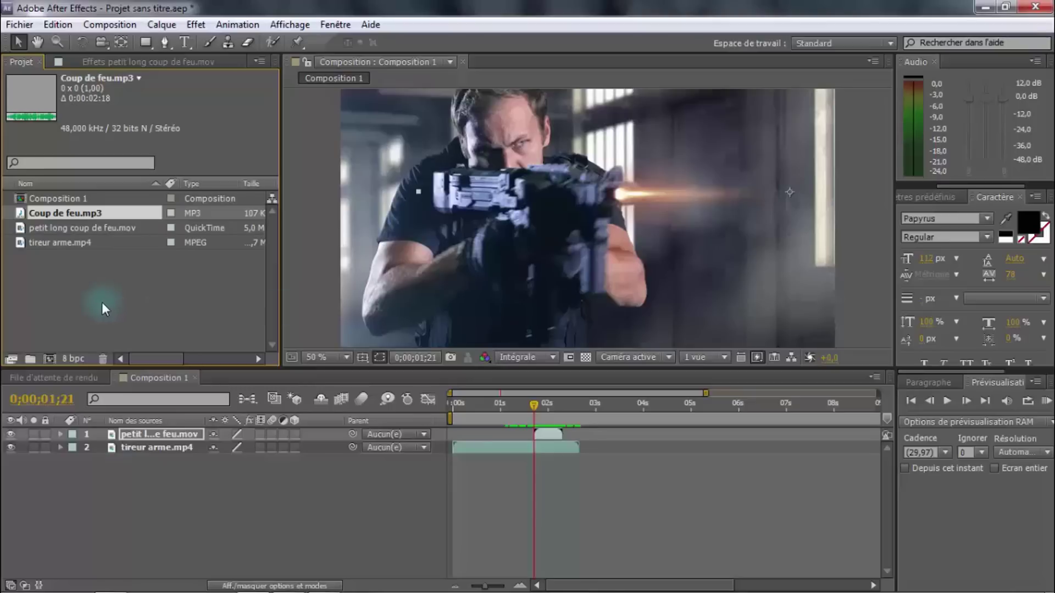
Add Coup de feu.mp3 to the composition above the muzzle flash layer and shift it to start at 0;00;01;21
{"action": "left_click_drag", "start_coordinate": [55, 213], "coordinate": [73, 430]}
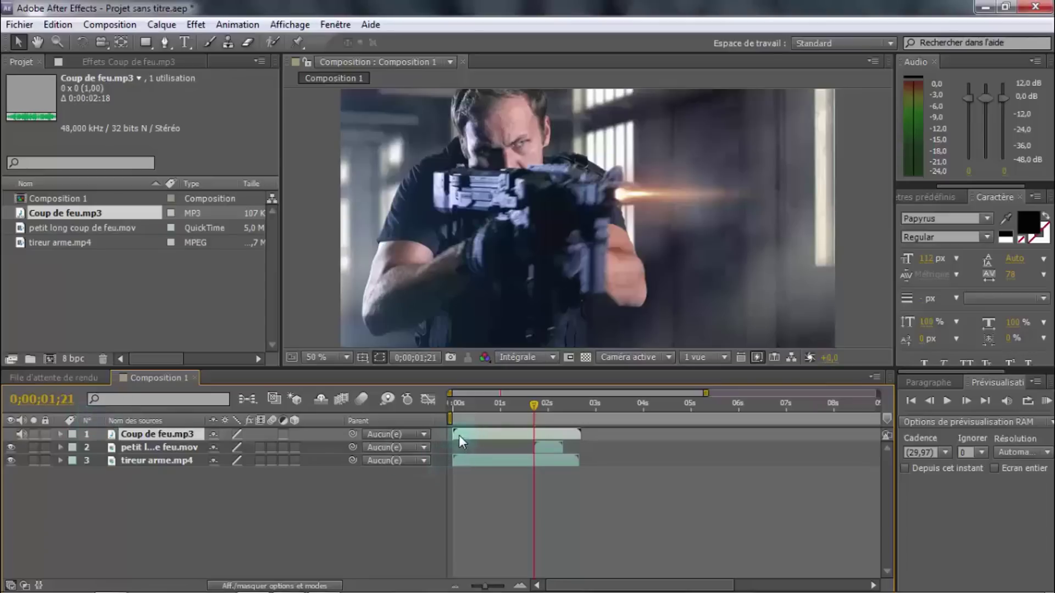
{"action": "left_click_drag", "start_coordinate": [458, 435], "coordinate": [543, 437]}
{"action": "left_click_drag", "start_coordinate": [541, 438], "coordinate": [538, 439]}
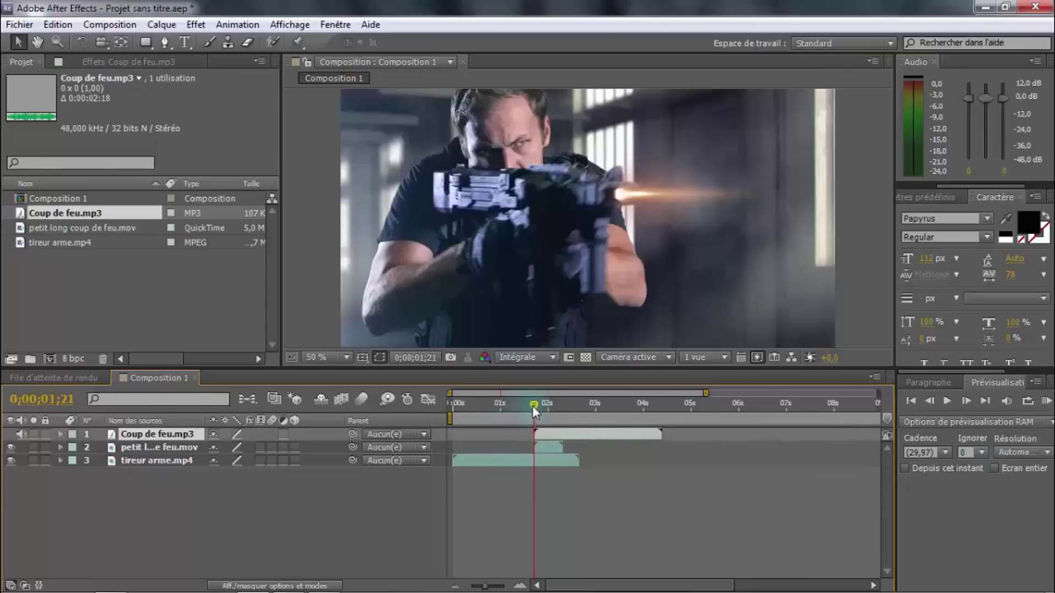
Run RAM previews of the composition to check the gunshot sound against the muzzle flash
{"action": "left_click_drag", "start_coordinate": [533, 404], "coordinate": [453, 407]}
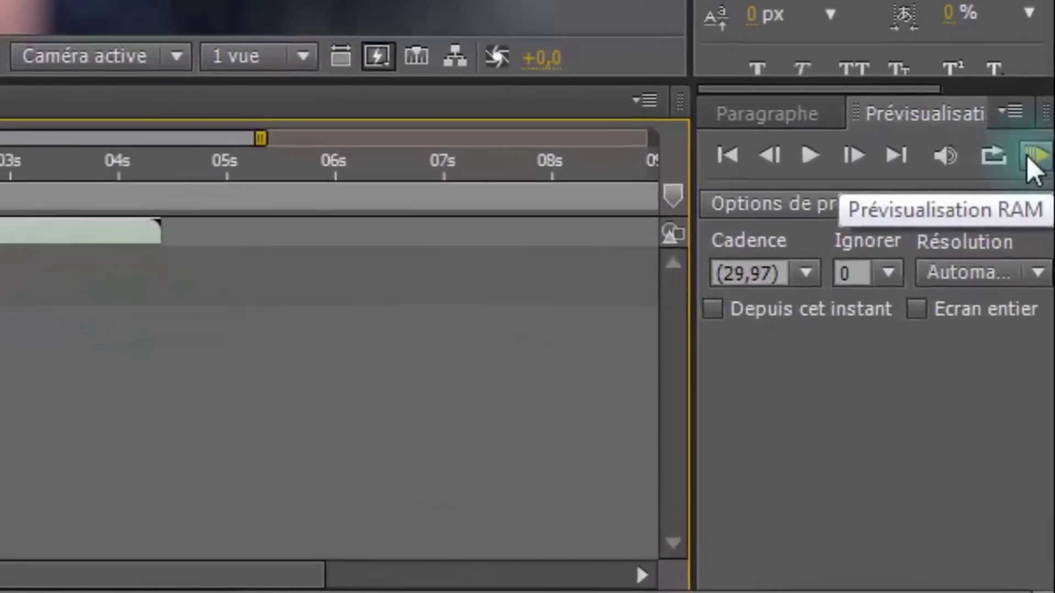
{"action": "left_click", "coordinate": [1030, 156]}
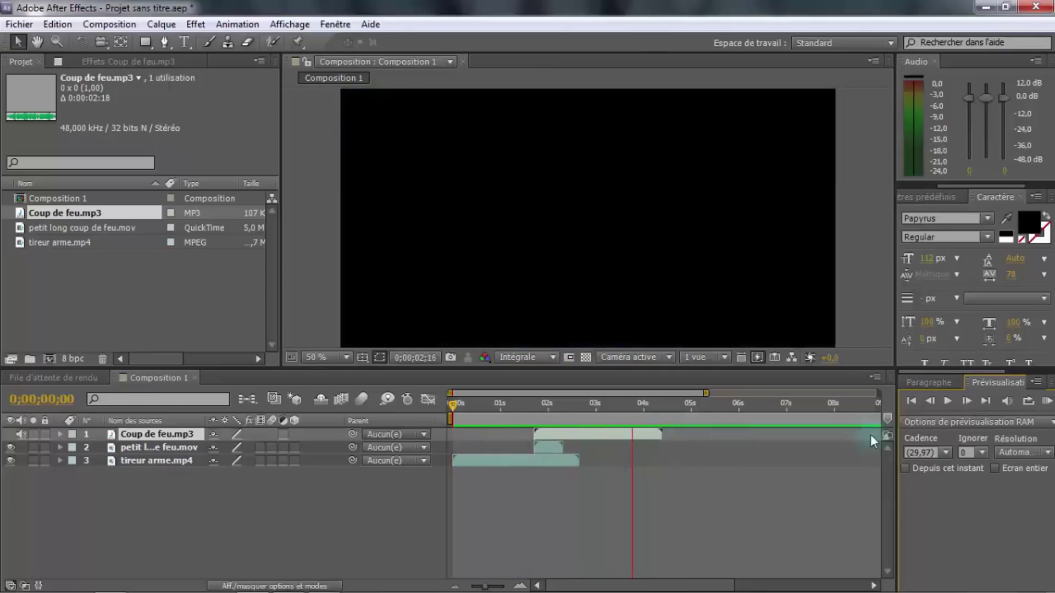
{"action": "left_click", "coordinate": [1047, 402]}
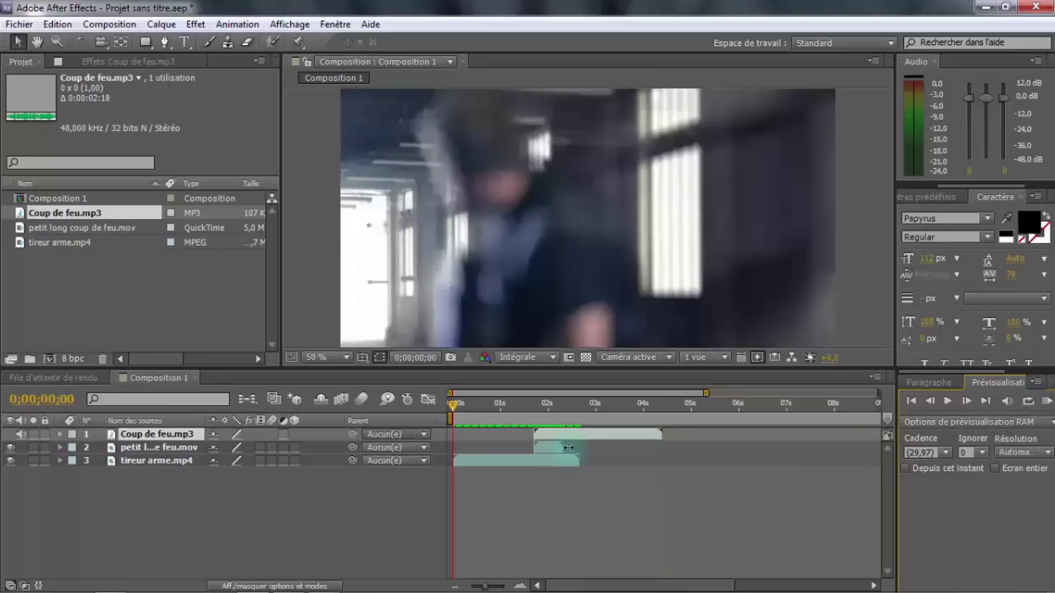
{"action": "left_click", "coordinate": [1047, 401]}
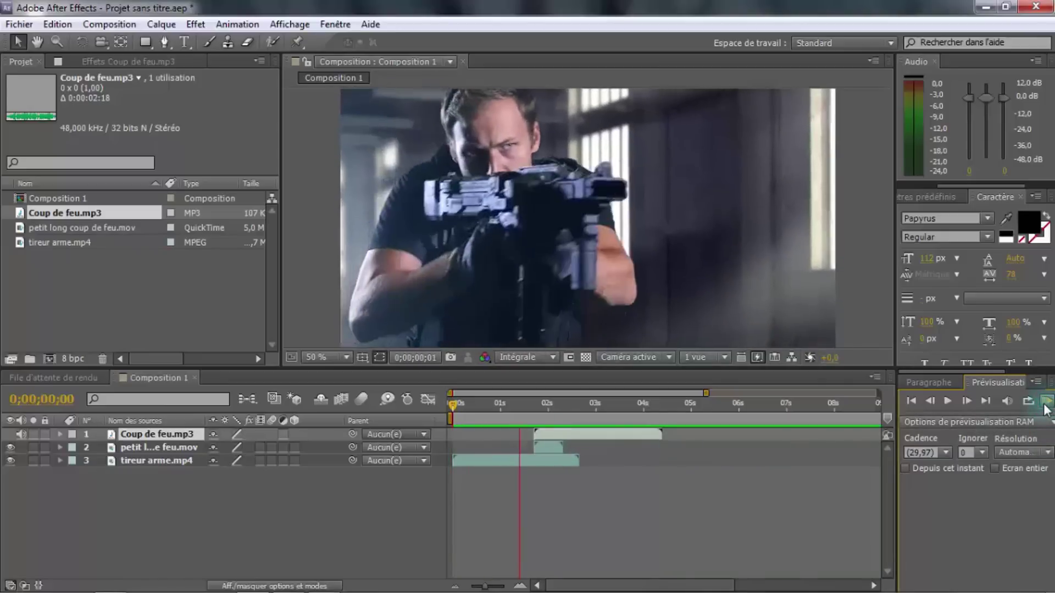
{"action": "left_click", "coordinate": [1047, 402]}
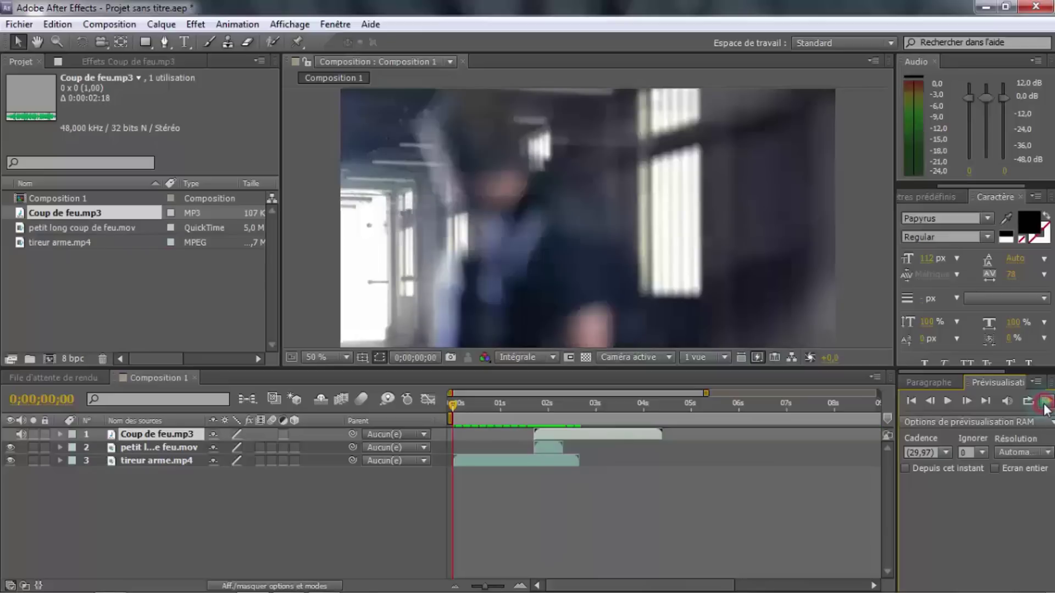
{"action": "left_click_drag", "start_coordinate": [450, 404], "coordinate": [534, 404]}
{"action": "left_click", "coordinate": [1042, 402]}
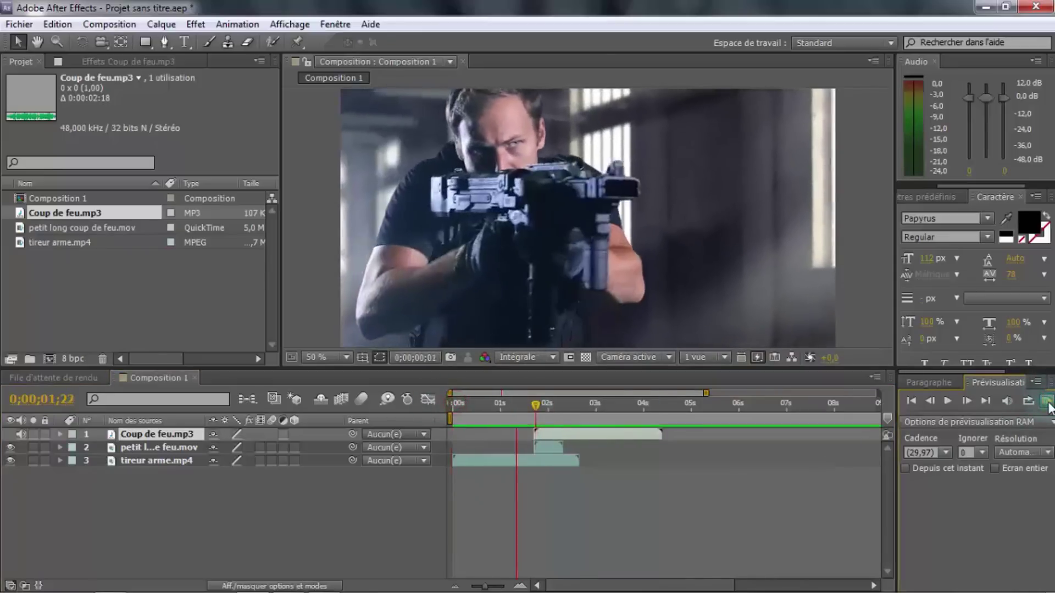
{"action": "left_click", "coordinate": [1049, 406]}
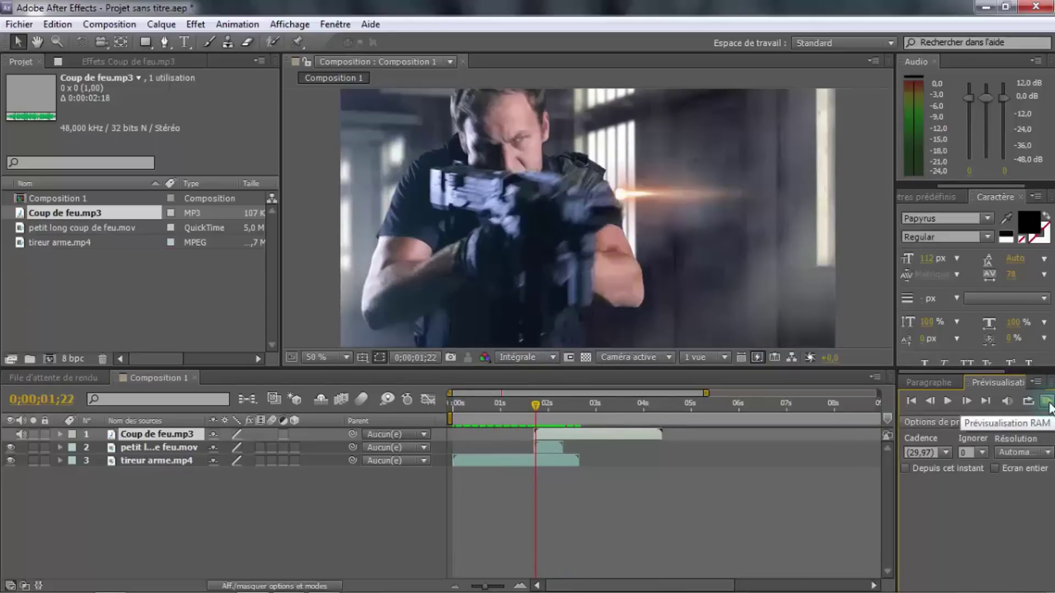
{"action": "left_click", "coordinate": [1049, 407]}
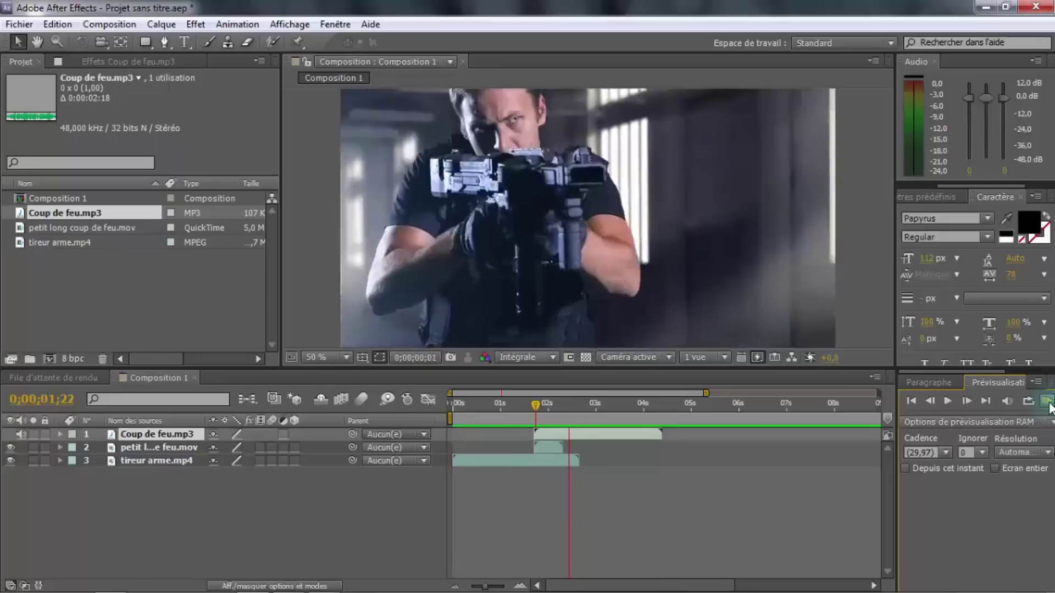
Duplicate the muzzle flash layer to the top of the stack, starting at 0;00;02;07, with its flame at the tip of the gun barrel
{"action": "left_click", "coordinate": [580, 413]}
{"action": "left_click", "coordinate": [540, 404]}
{"action": "left_click_drag", "start_coordinate": [541, 403], "coordinate": [562, 401]}
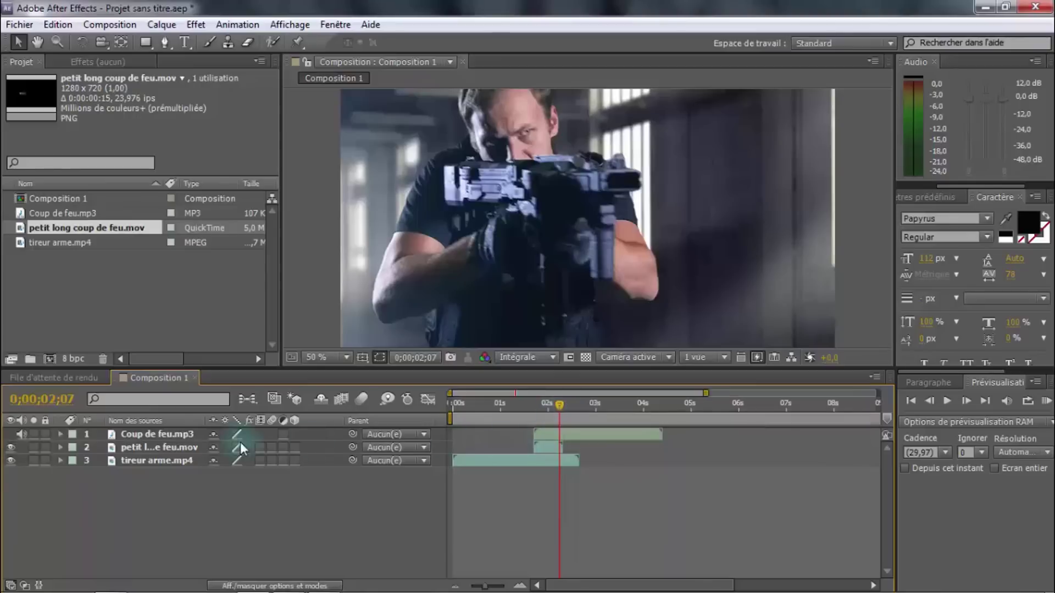
{"action": "left_click", "coordinate": [147, 447]}
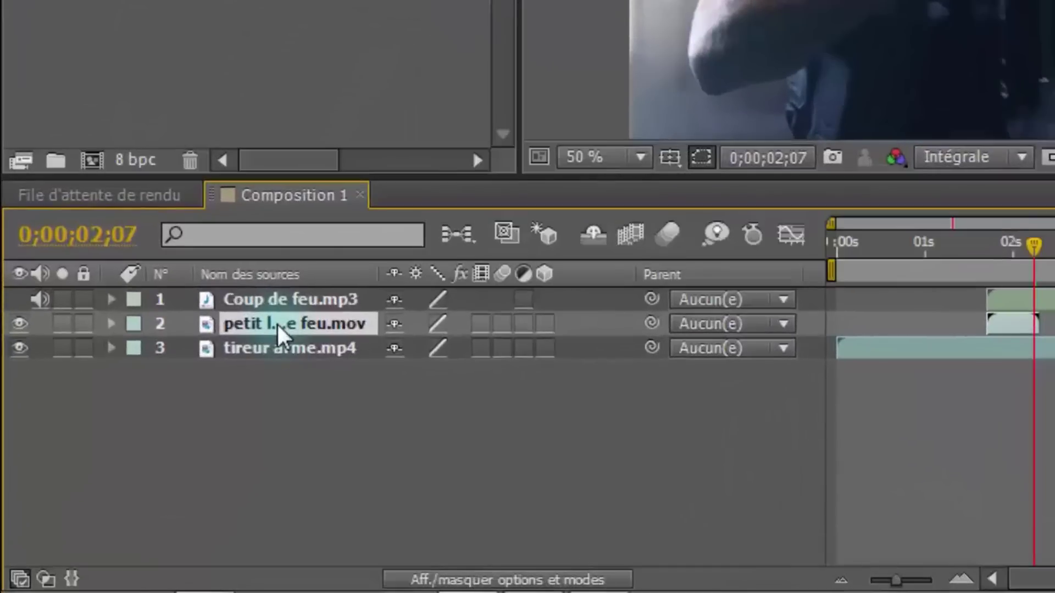
{"action": "key", "text": "ctrl+d"}
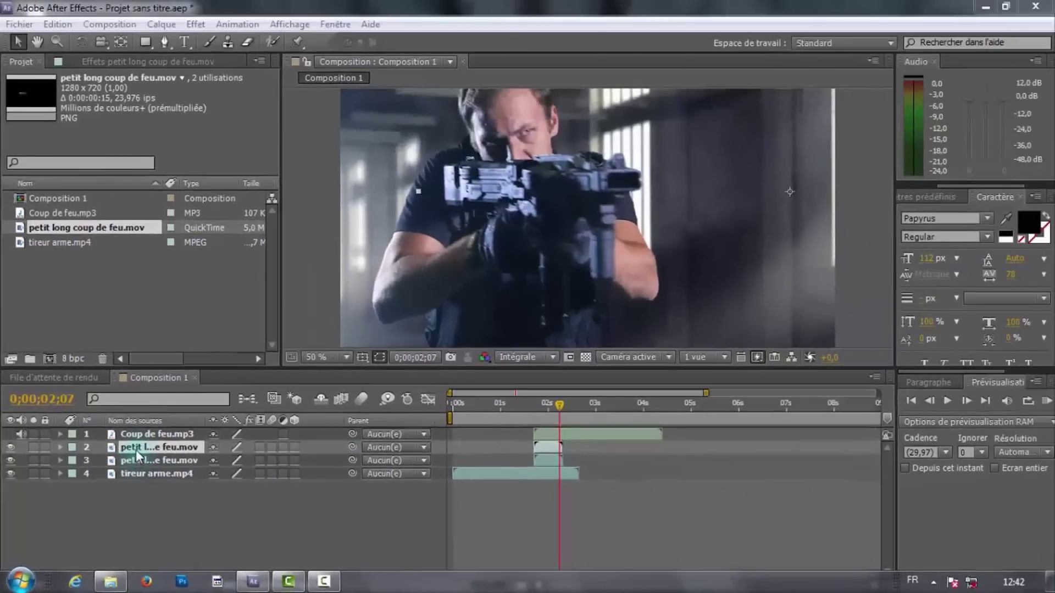
{"action": "left_click_drag", "start_coordinate": [139, 443], "coordinate": [138, 430]}
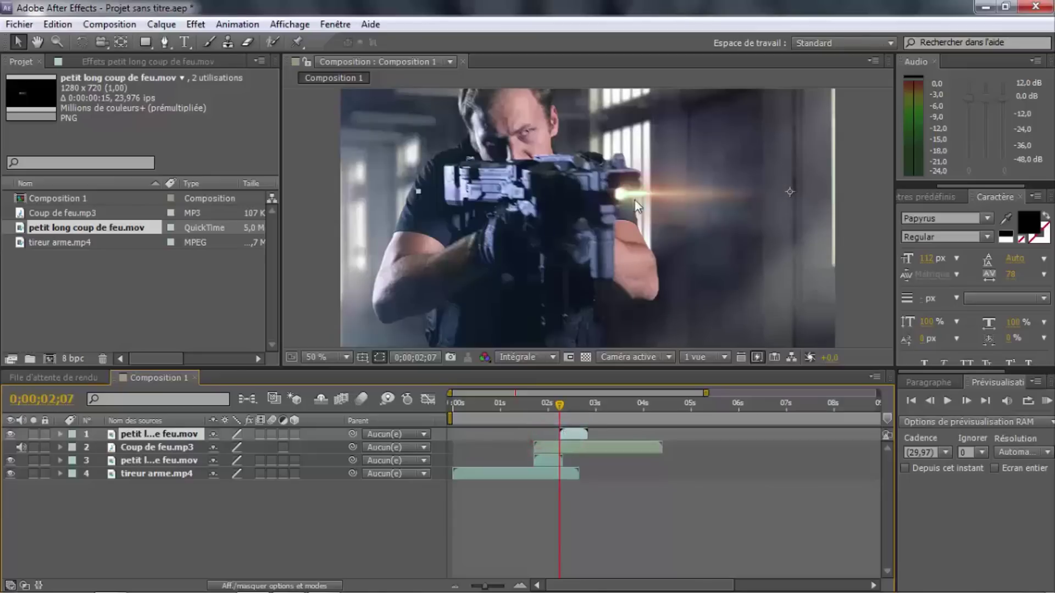
{"action": "left_click_drag", "start_coordinate": [618, 194], "coordinate": [622, 184]}
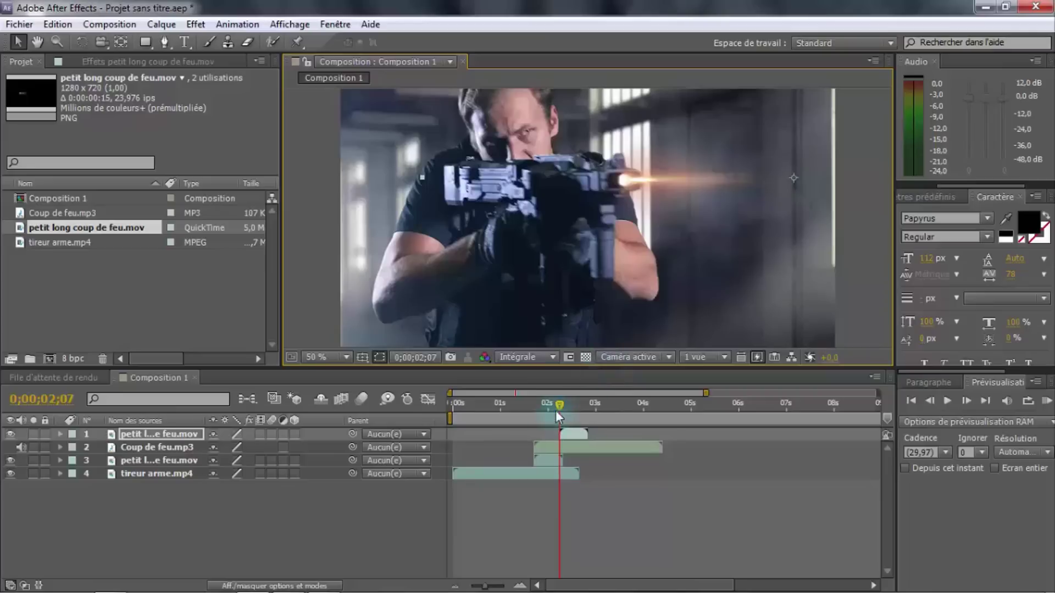
Return the current time to 0;00;00;00 and run a RAM preview to check both muzzle flashes
{"action": "left_click_drag", "start_coordinate": [558, 405], "coordinate": [444, 404]}
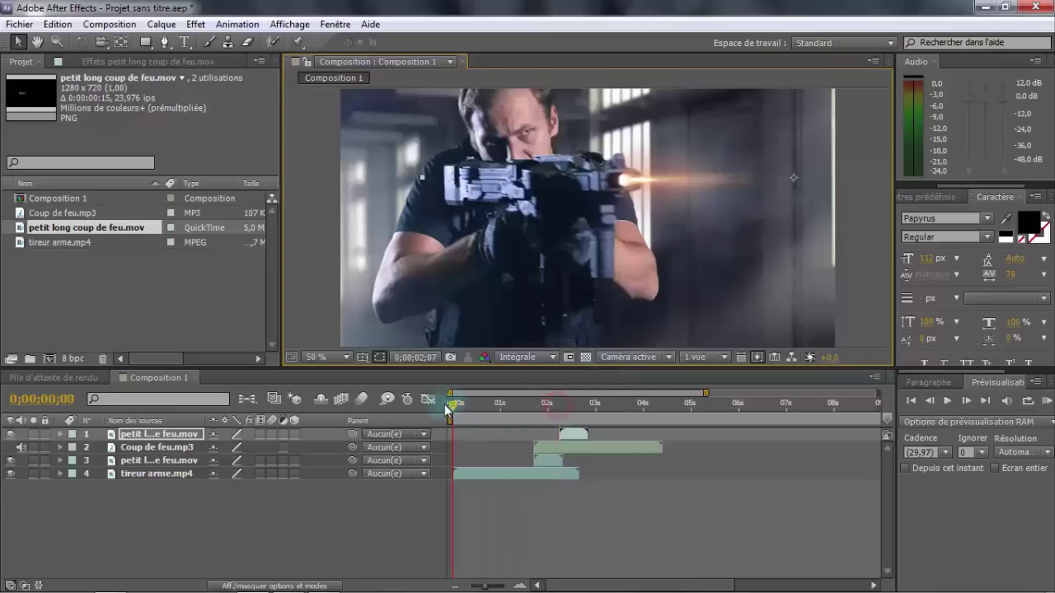
{"action": "left_click", "coordinate": [1046, 404]}
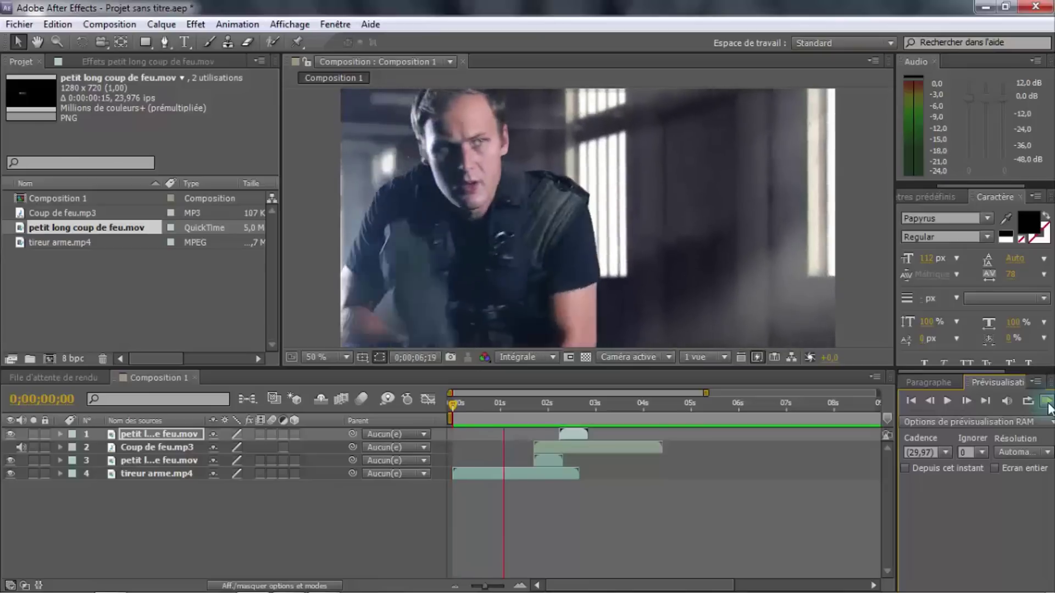
{"action": "left_click", "coordinate": [1049, 406]}
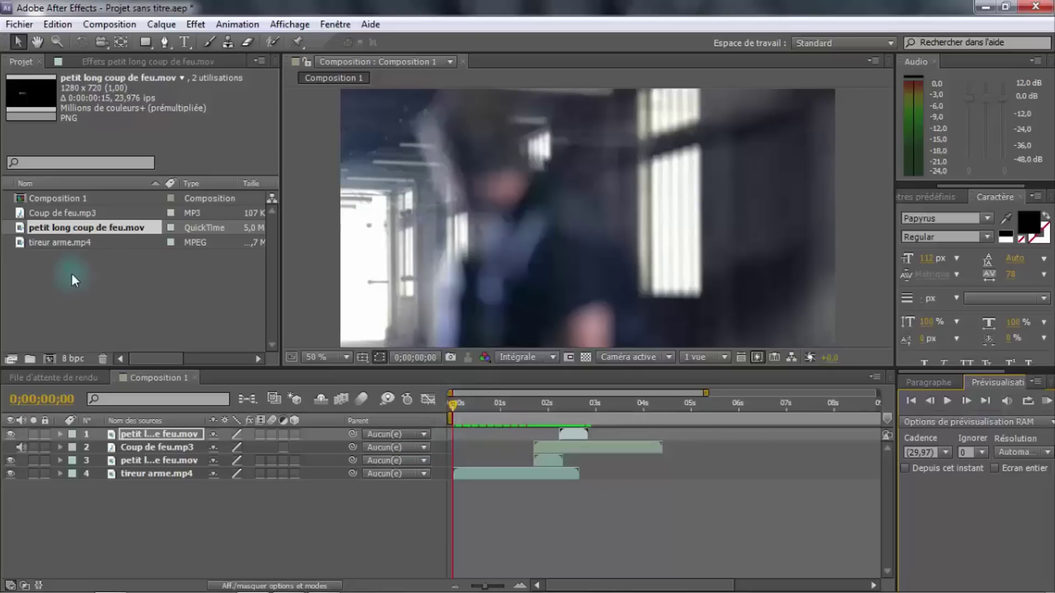
Add a second Coup de feu.mp3 layer at the top, starting with the second muzzle flash, and preview the composition
{"action": "left_click", "coordinate": [65, 213]}
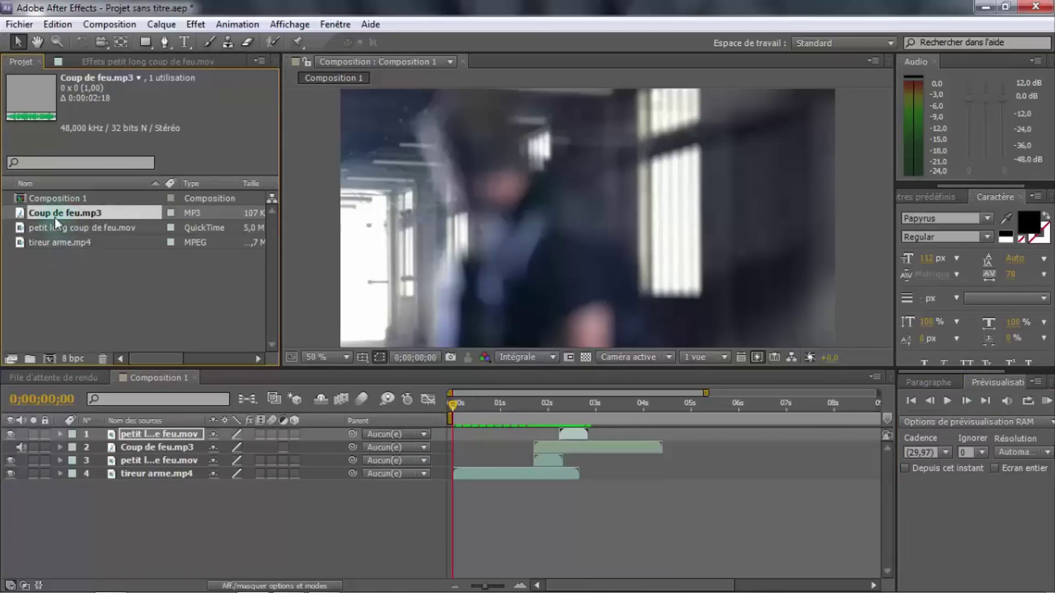
{"action": "left_click_drag", "start_coordinate": [54, 210], "coordinate": [54, 429]}
{"action": "left_click_drag", "start_coordinate": [466, 433], "coordinate": [571, 433]}
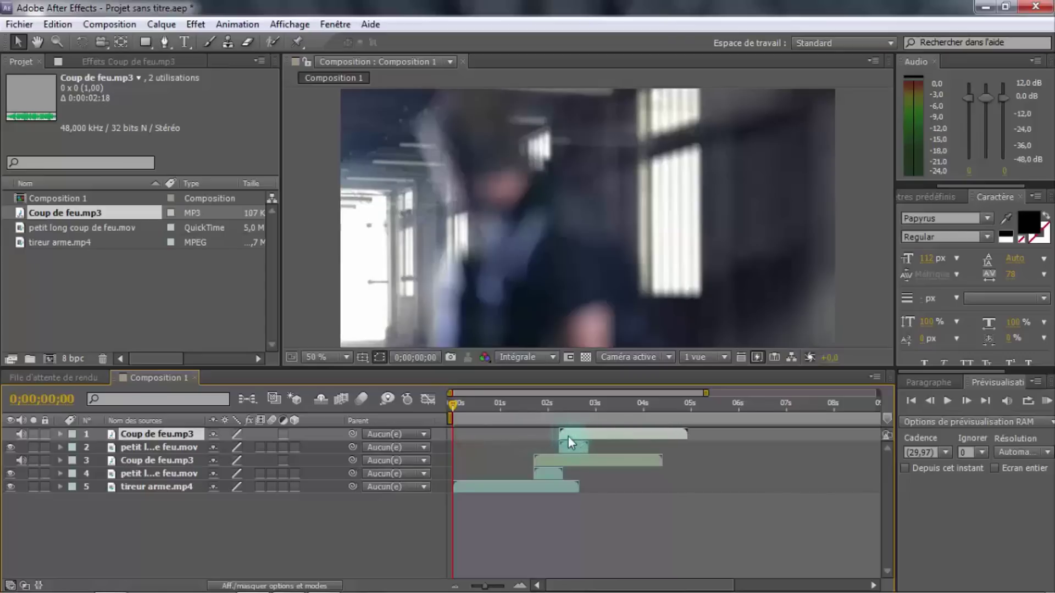
{"action": "left_click", "coordinate": [1047, 402]}
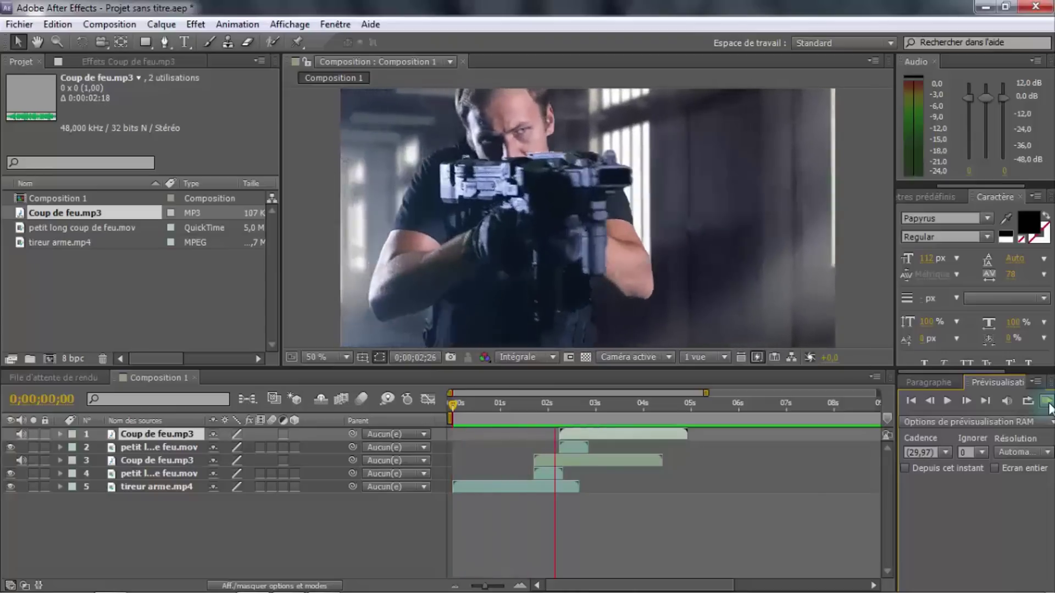
{"action": "left_click", "coordinate": [1048, 403]}
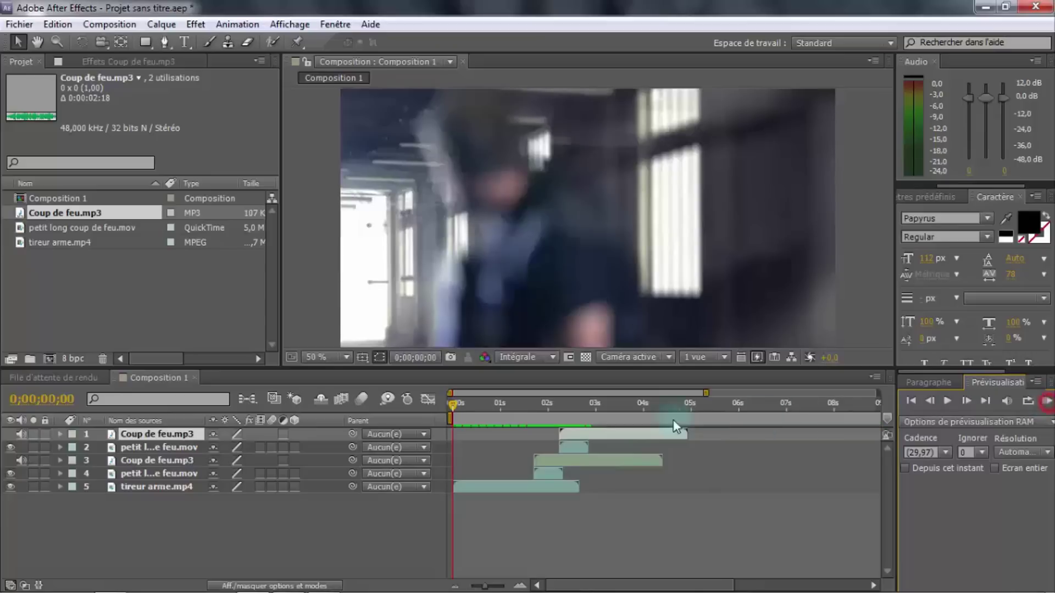
Set the current time to 0;00;02;07 and nudge the second muzzle flash slightly downward at the gun barrel
{"action": "left_click_drag", "start_coordinate": [450, 407], "coordinate": [557, 404]}
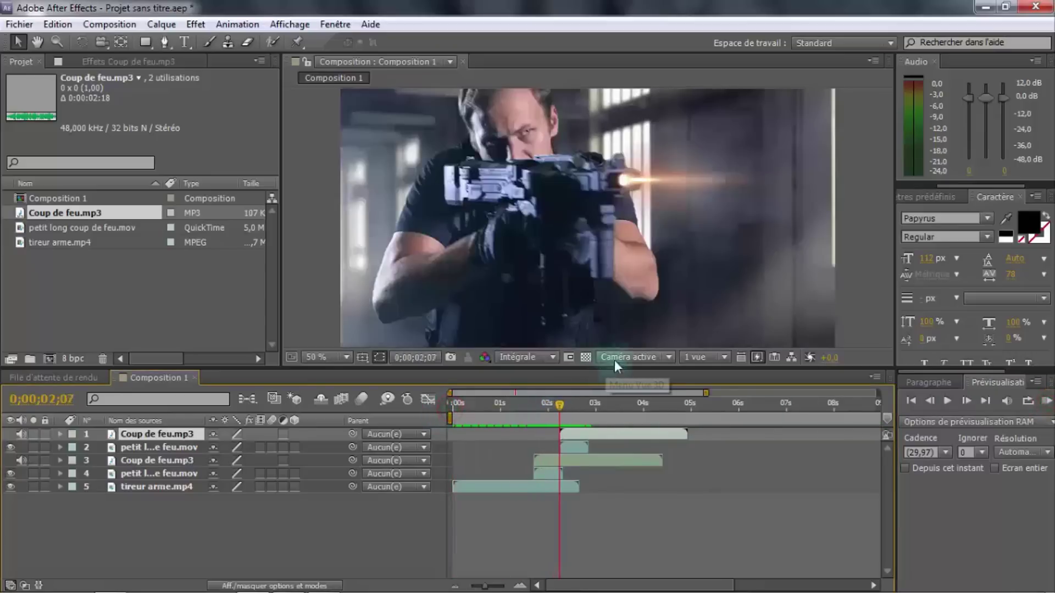
{"action": "left_click", "coordinate": [624, 180]}
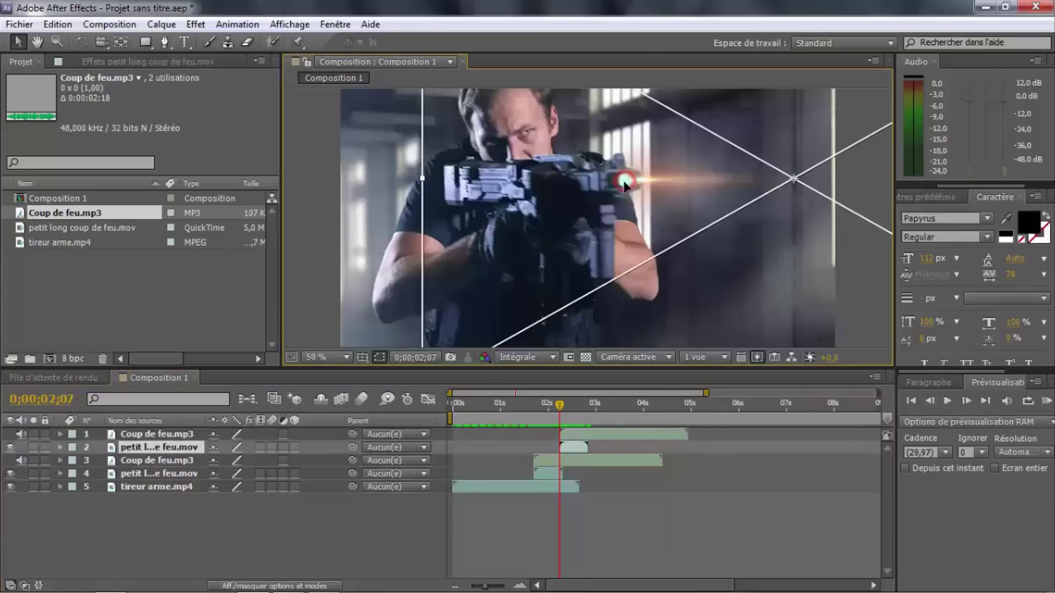
{"action": "left_click_drag", "start_coordinate": [625, 180], "coordinate": [625, 182]}
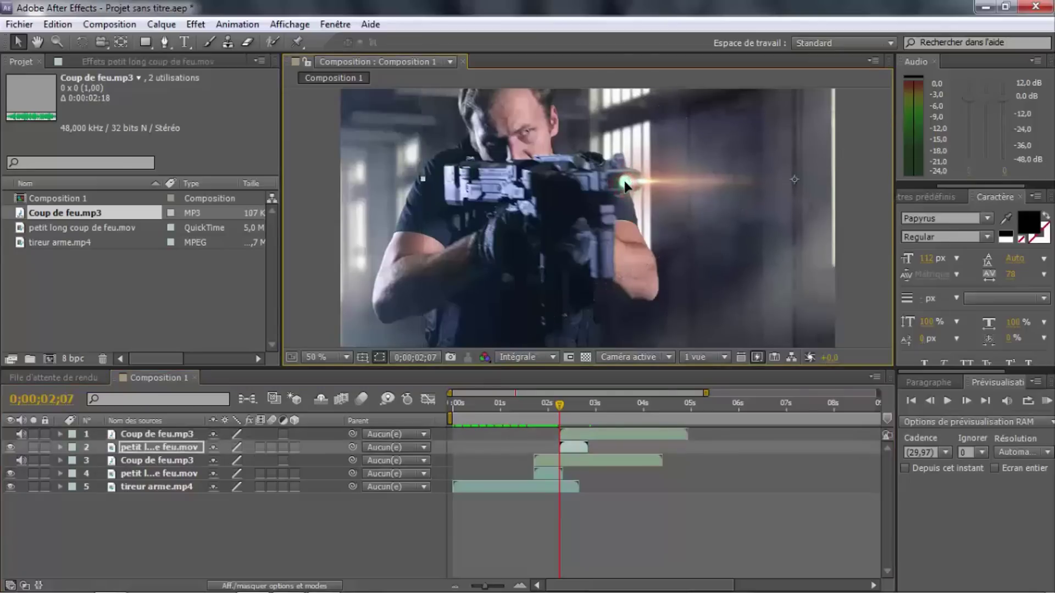
Preview the composition with both gunshots, then scrub the current time to 0;00;02;11 within the second shot
{"action": "key", "text": "KP_0"}
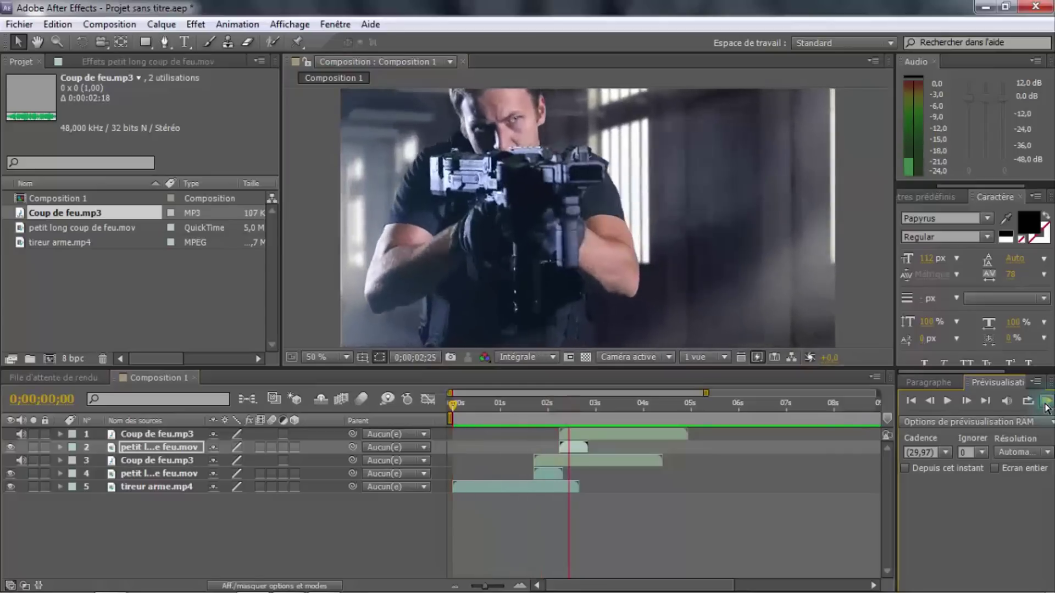
{"action": "left_click", "coordinate": [1047, 405]}
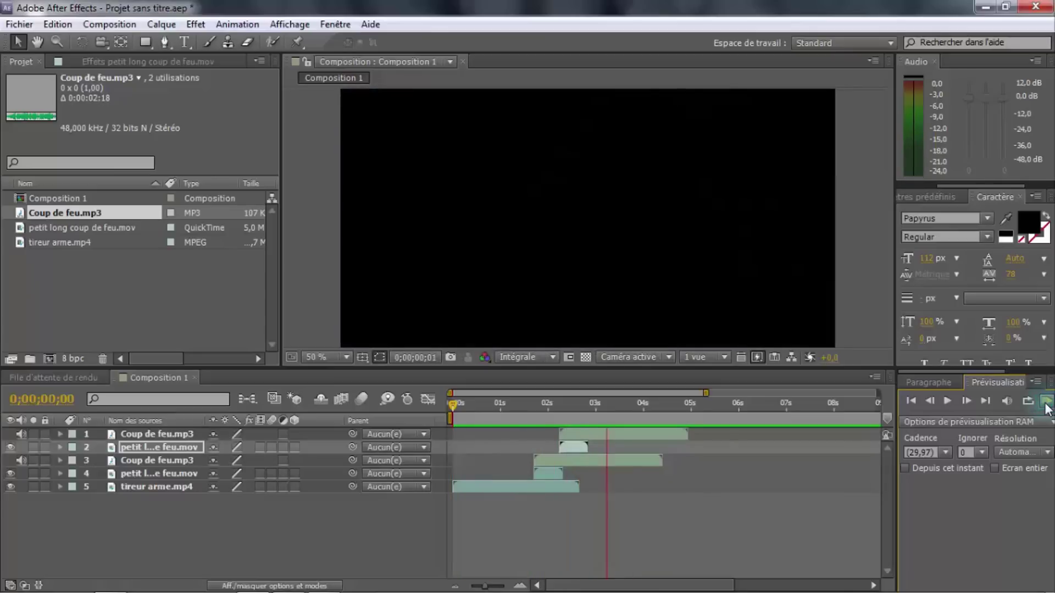
{"action": "left_click", "coordinate": [1046, 404]}
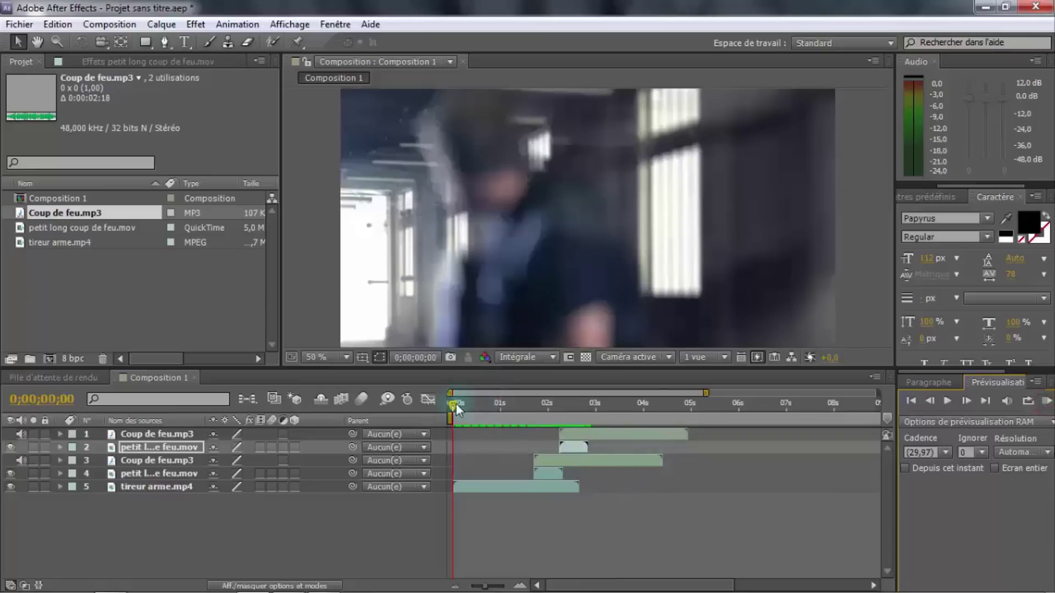
{"action": "left_click_drag", "start_coordinate": [456, 407], "coordinate": [586, 411]}
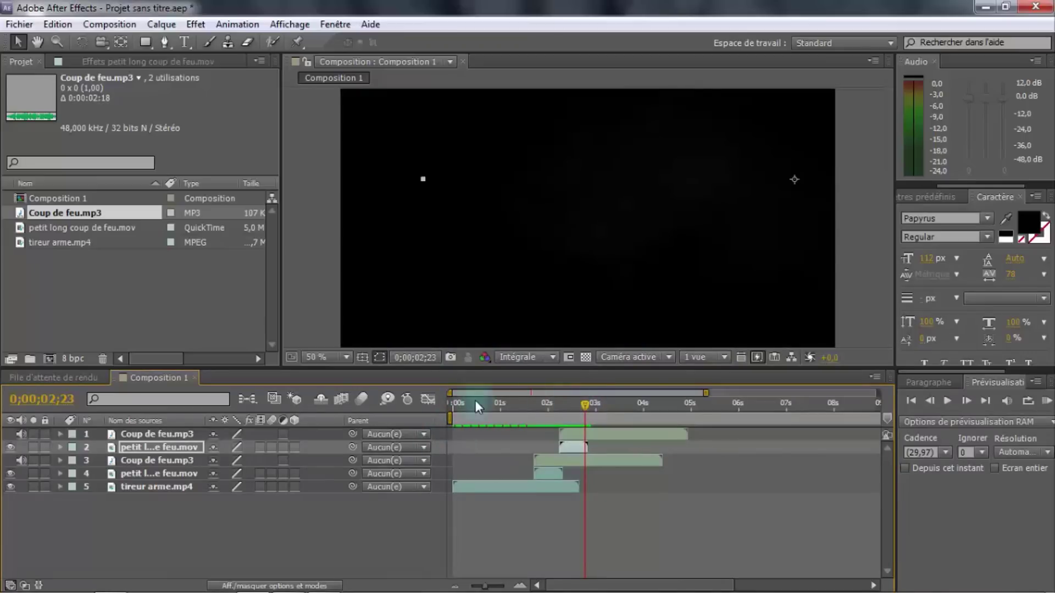
{"action": "left_click_drag", "start_coordinate": [580, 405], "coordinate": [565, 404]}
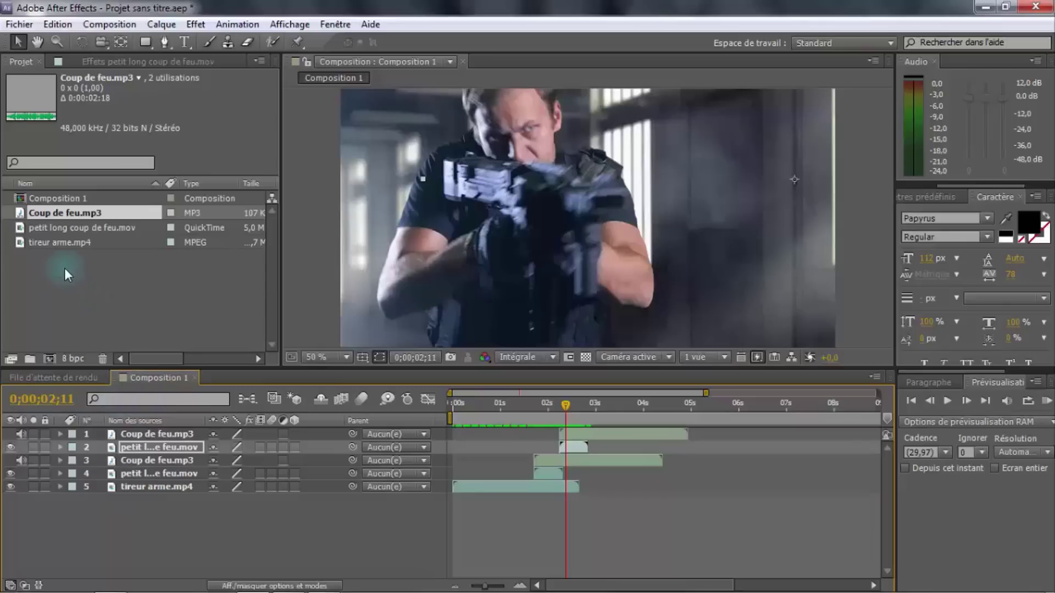
Import the sound file balle tombe par terre.wav into the project
{"action": "left_click", "coordinate": [78, 285]}
{"action": "right_click", "coordinate": [82, 285]}
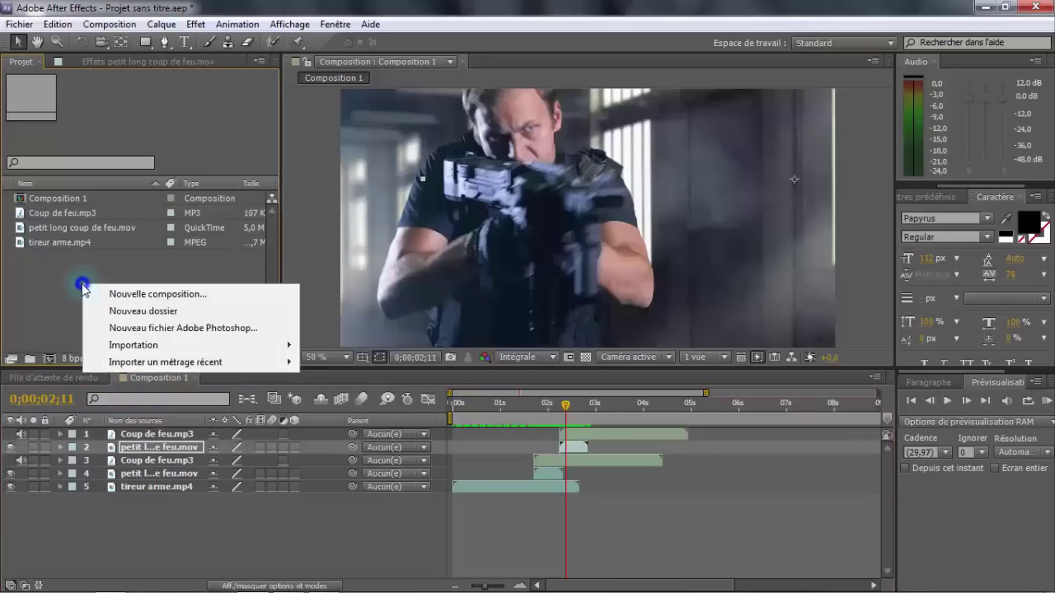
{"action": "right_click", "coordinate": [38, 278]}
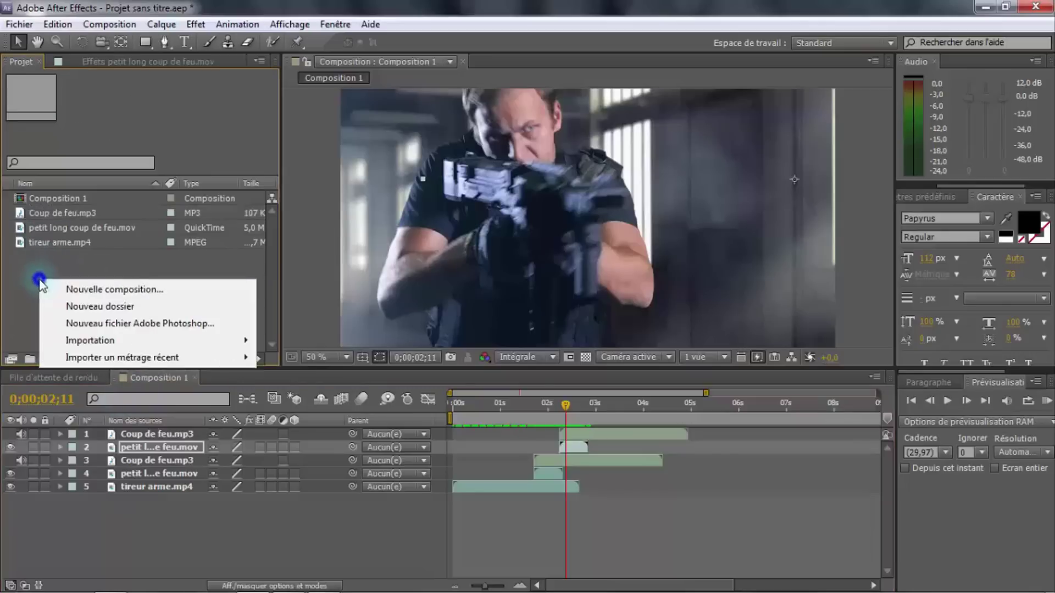
{"action": "mouse_move", "coordinate": [132, 344]}
{"action": "left_click", "coordinate": [296, 341]}
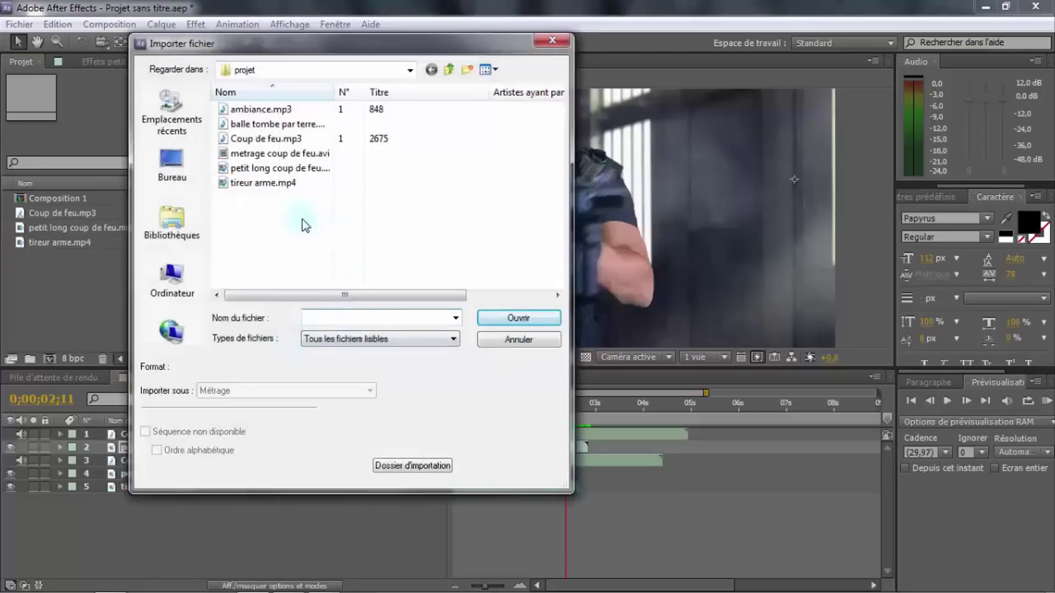
{"action": "left_click", "coordinate": [281, 126]}
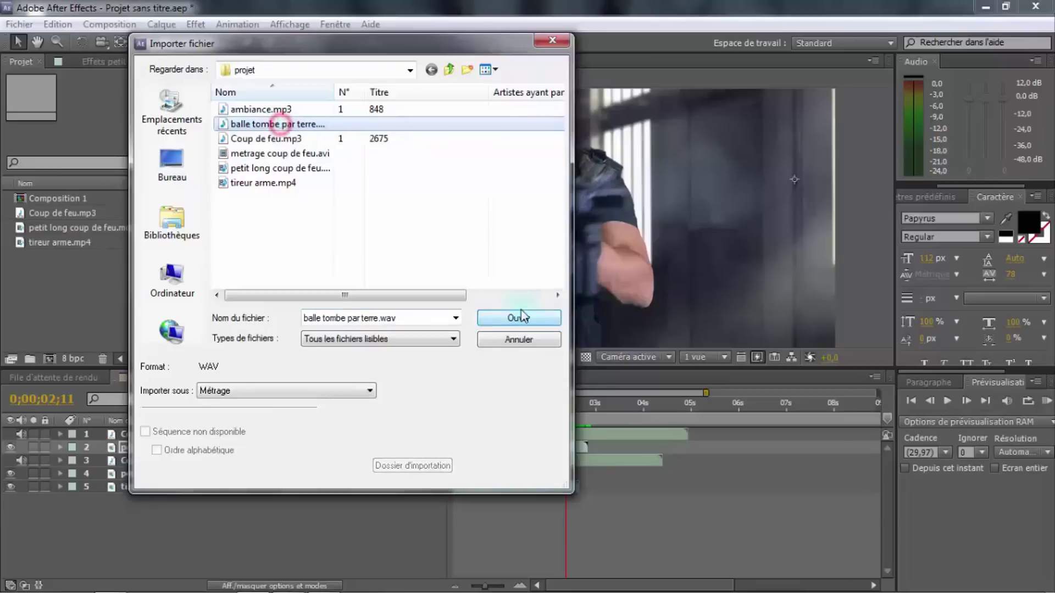
{"action": "left_click", "coordinate": [525, 318]}
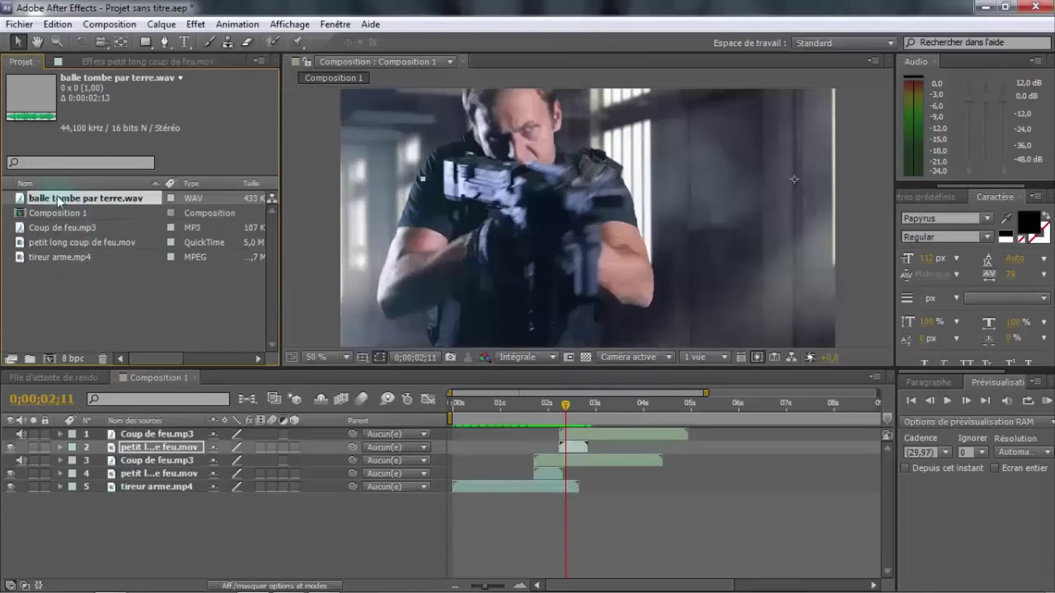
Add balle tombe par terre.wav as the top layer, starting at 0;00;02;11, and preview the composition from the beginning
{"action": "left_click_drag", "start_coordinate": [65, 195], "coordinate": [77, 429]}
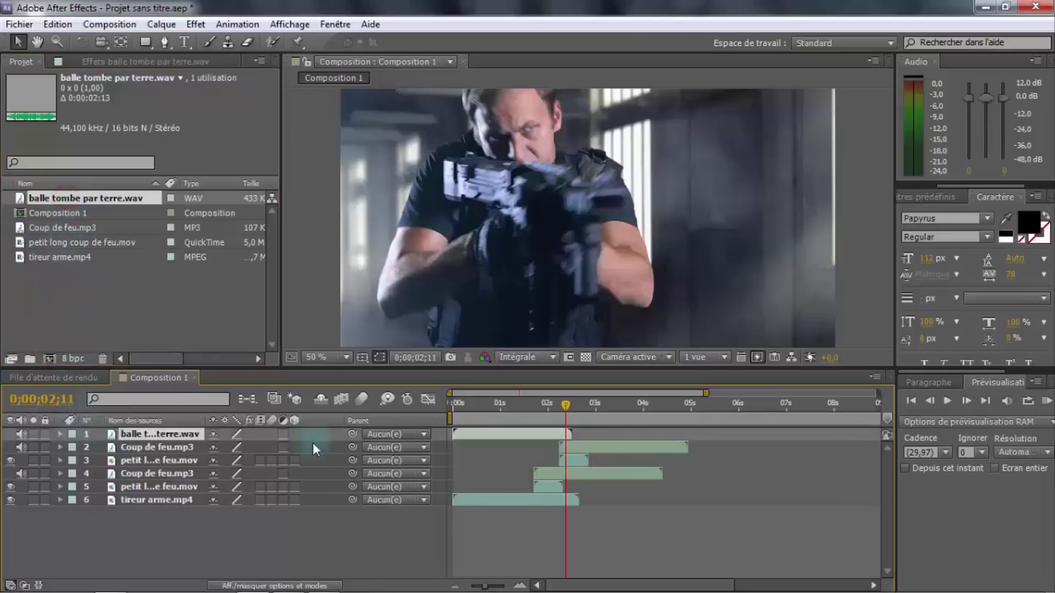
{"action": "left_click_drag", "start_coordinate": [467, 434], "coordinate": [437, 407]}
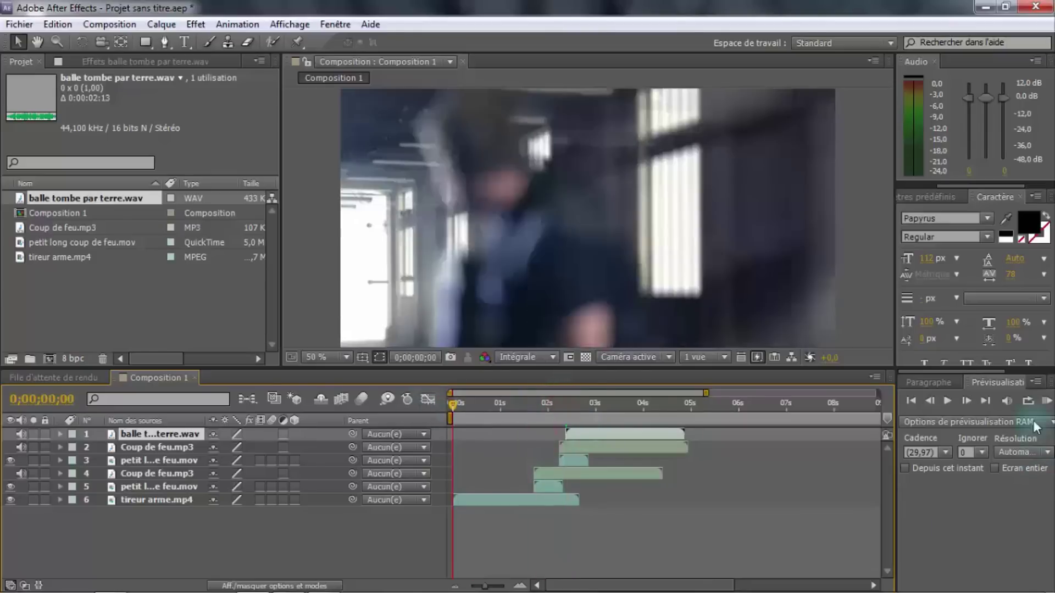
{"action": "left_click", "coordinate": [1045, 404]}
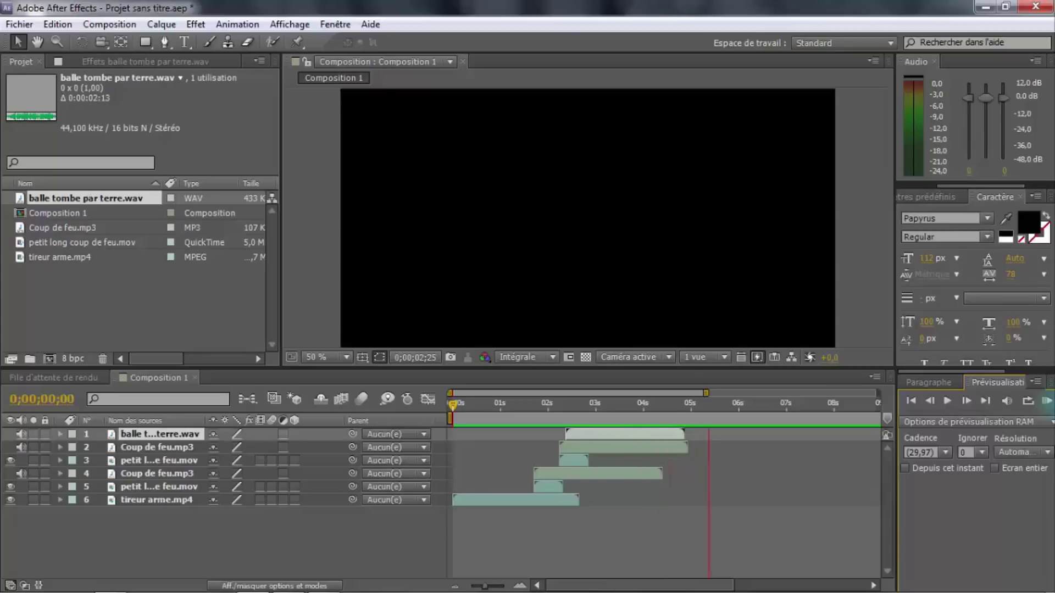
{"action": "left_click", "coordinate": [1047, 400]}
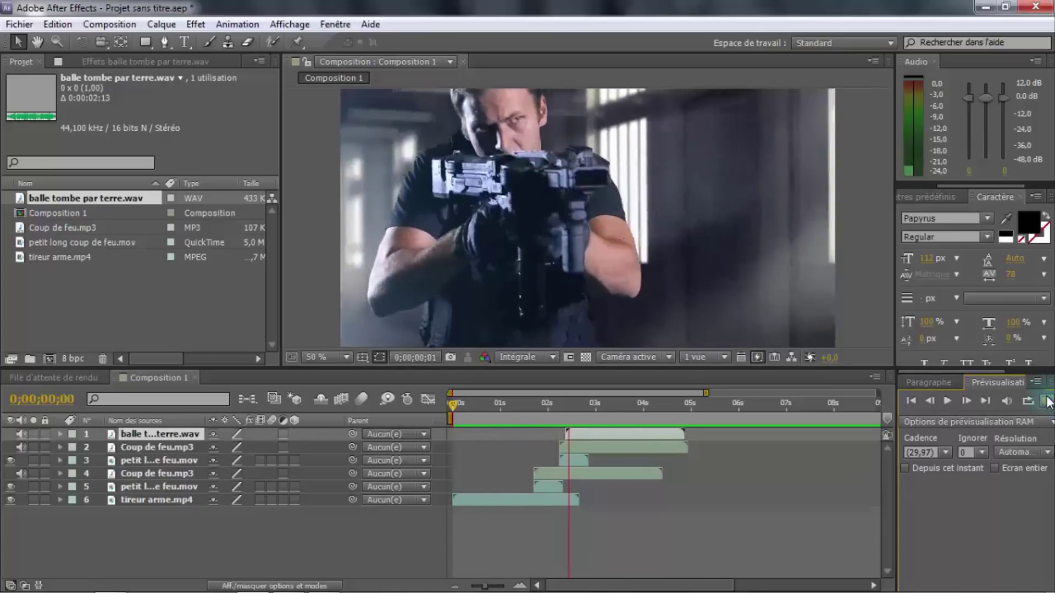
{"action": "left_click", "coordinate": [1047, 400]}
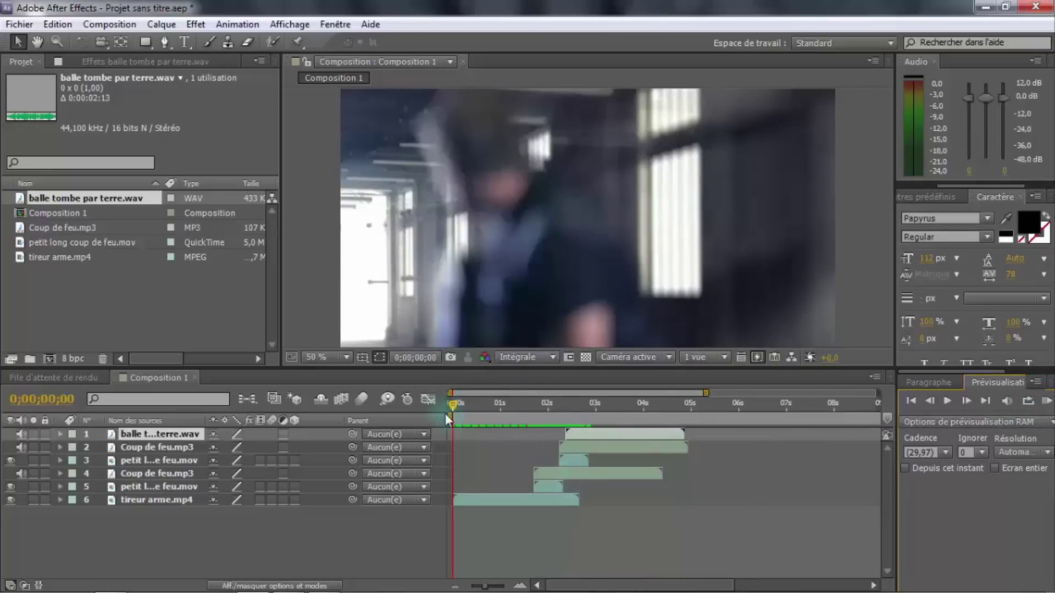
Enable time remapping on the tireur arme.mp4 layer and extend its end to 0;00;05;00
{"action": "left_click_drag", "start_coordinate": [452, 404], "coordinate": [581, 404]}
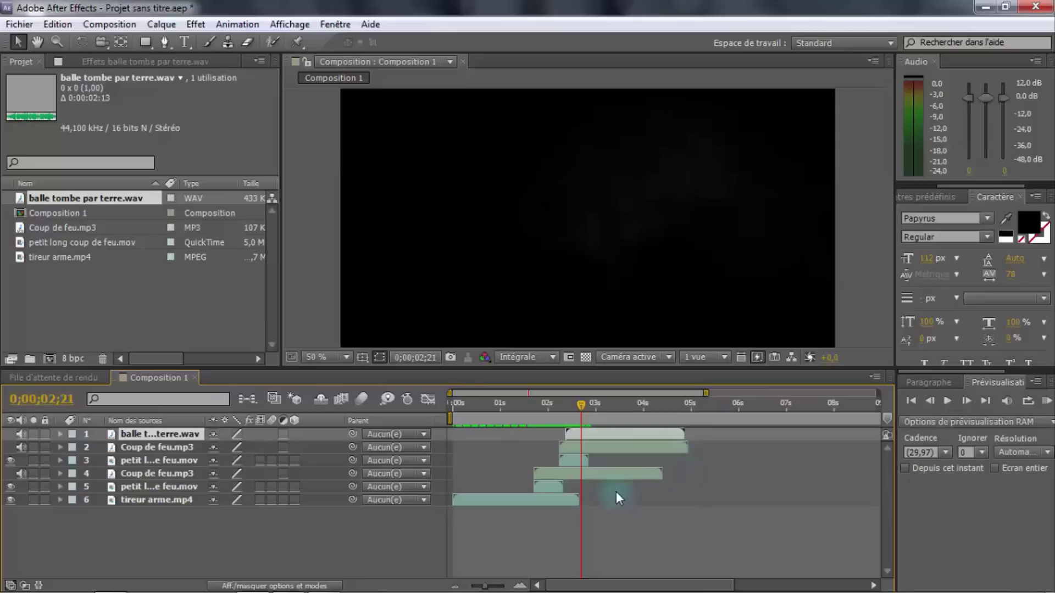
{"action": "left_click", "coordinate": [561, 499]}
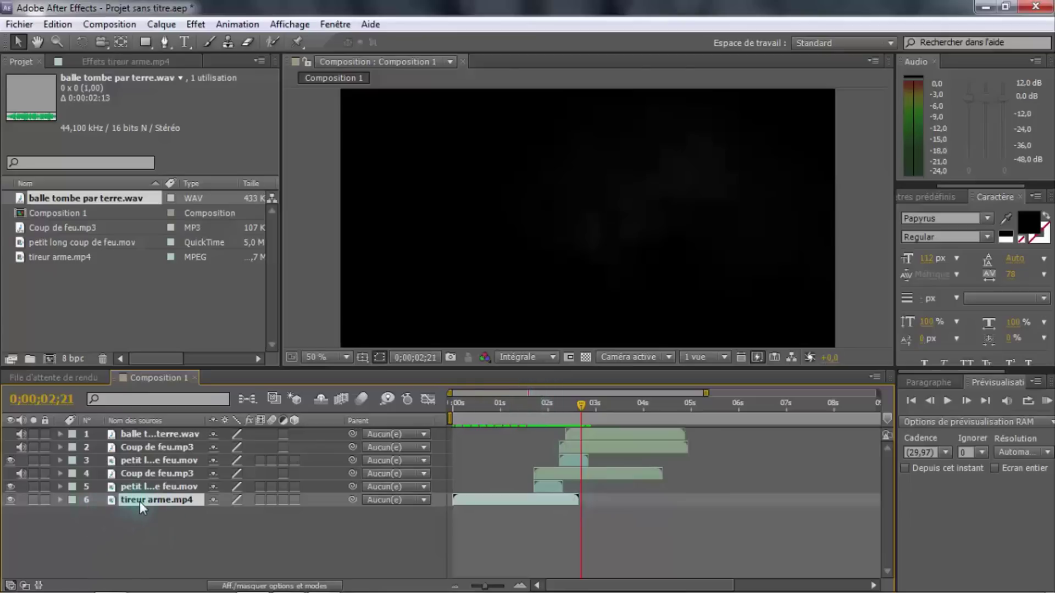
{"action": "left_click_drag", "start_coordinate": [582, 403], "coordinate": [579, 402]}
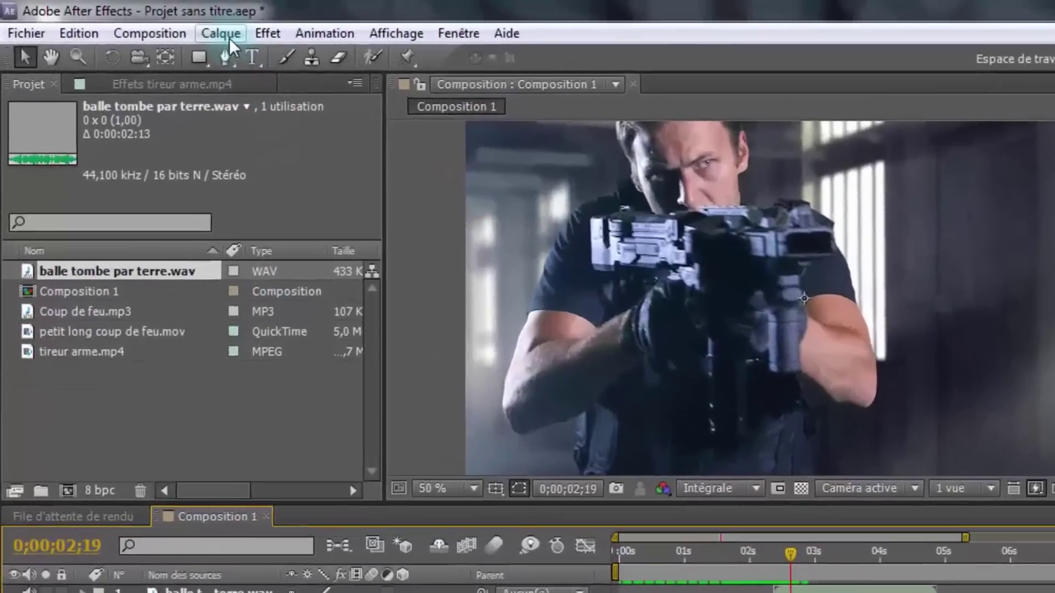
{"action": "left_click", "coordinate": [226, 36]}
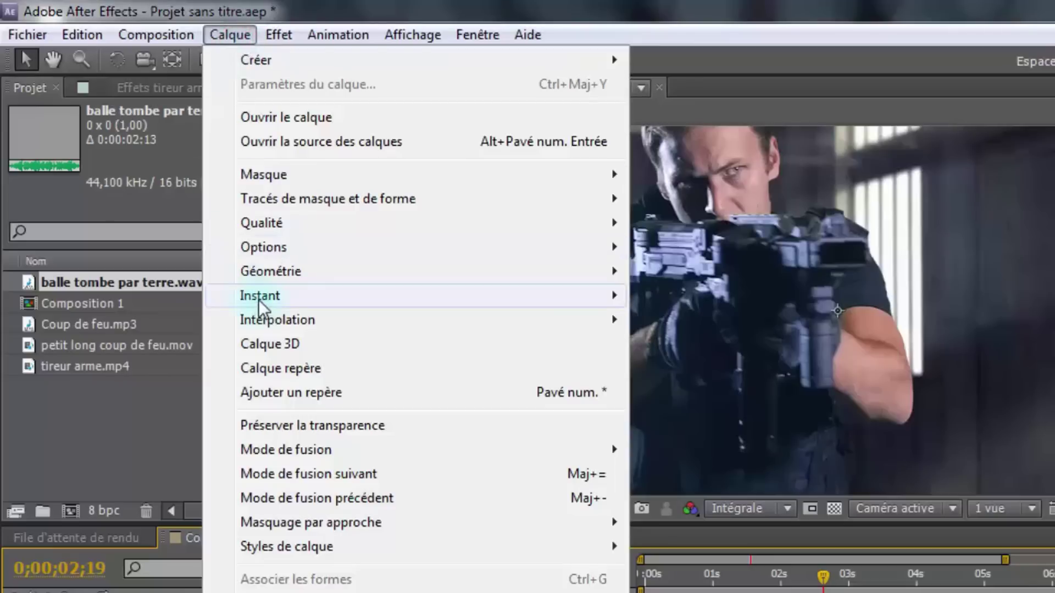
{"action": "mouse_move", "coordinate": [260, 305]}
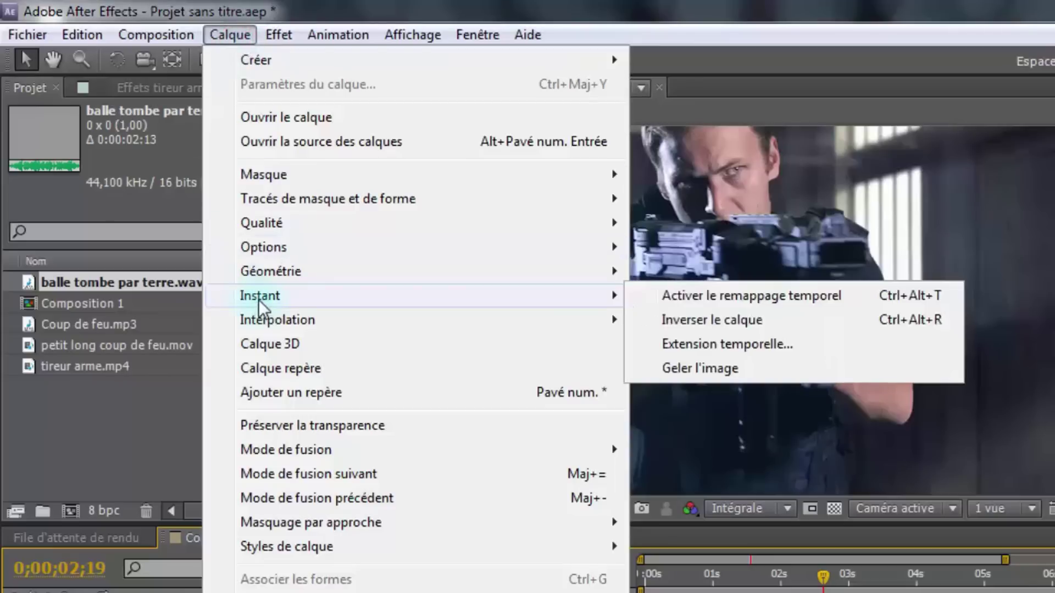
{"action": "left_click", "coordinate": [682, 298]}
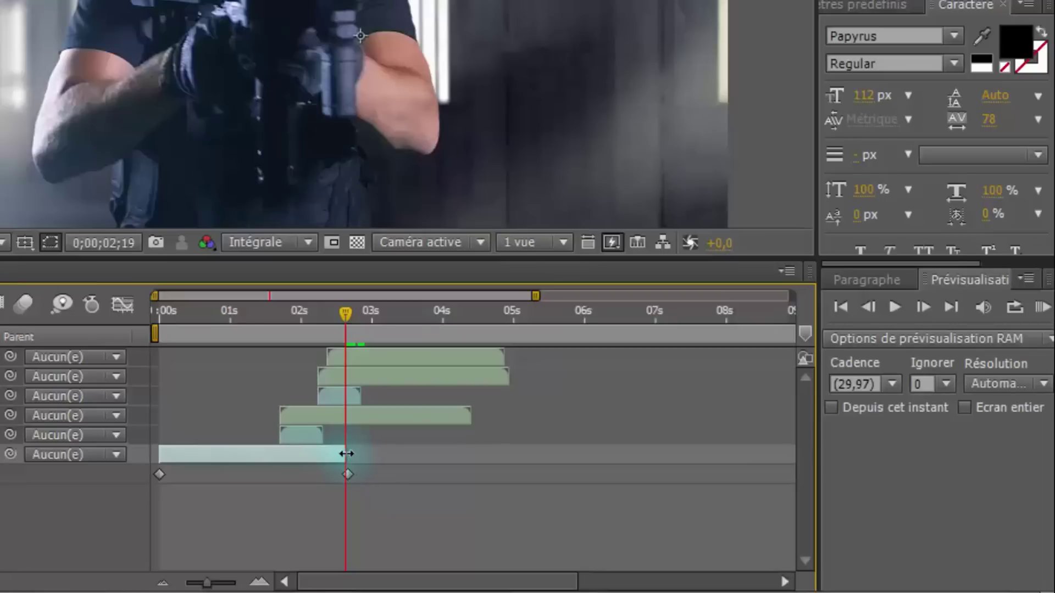
{"action": "left_click_drag", "start_coordinate": [345, 454], "coordinate": [506, 452]}
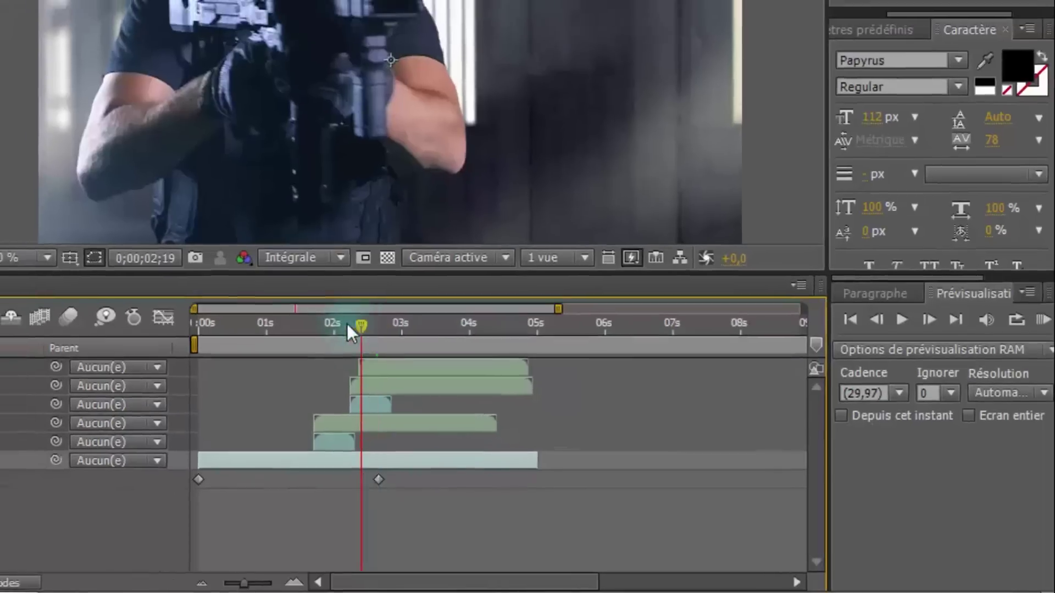
Preview the composition from the beginning with the extended tireur arme.mp4 layer
{"action": "left_click_drag", "start_coordinate": [342, 308], "coordinate": [156, 313]}
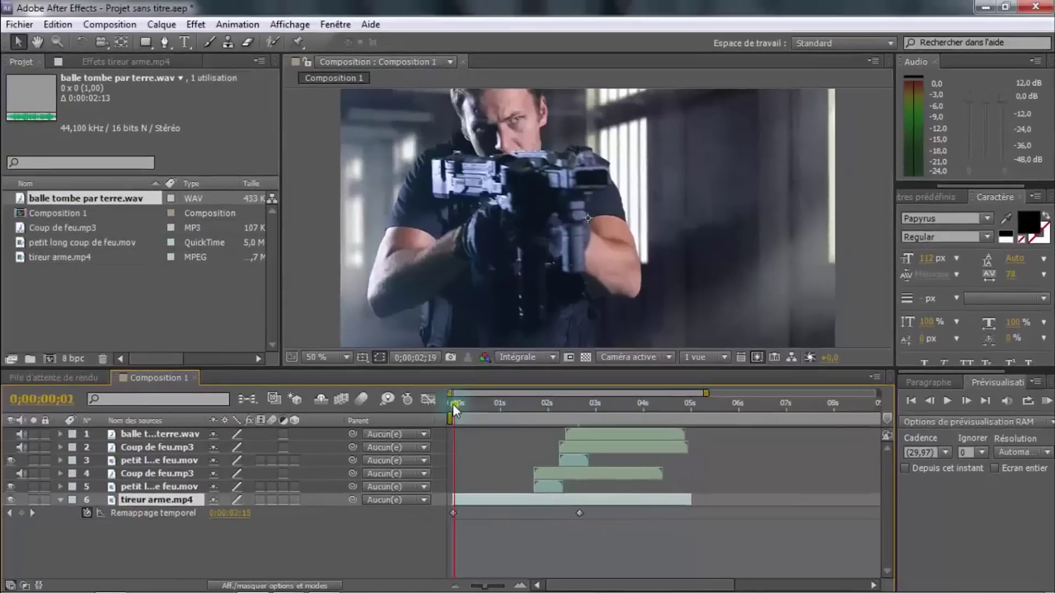
{"action": "left_click", "coordinate": [1046, 401]}
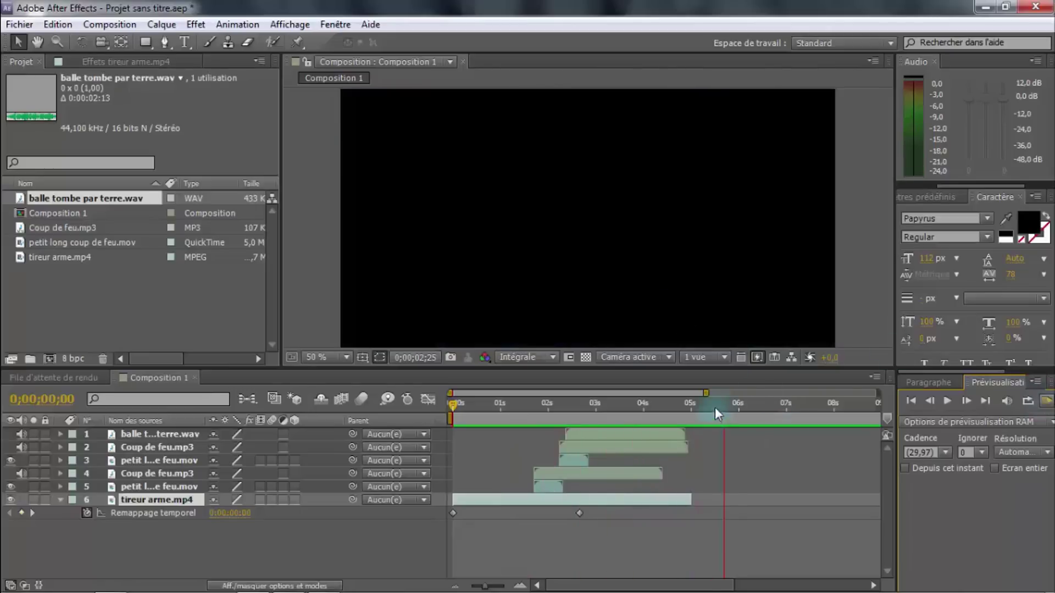
{"action": "left_click", "coordinate": [653, 403]}
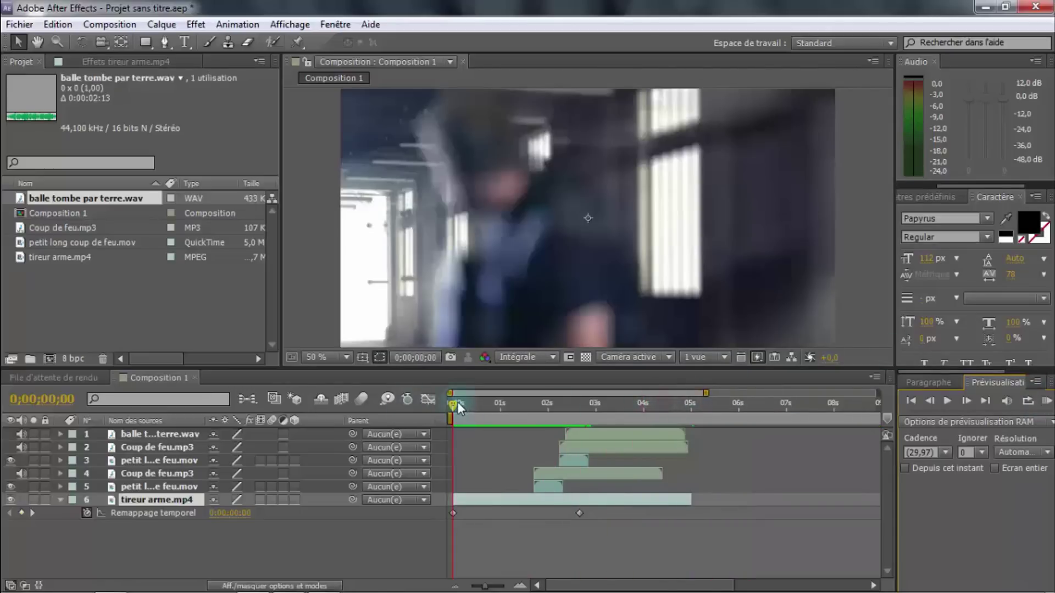
Add an opacity keyframe at 100% to the tireur arme.mp4 layer at 0;00;02;20
{"action": "left_click_drag", "start_coordinate": [452, 404], "coordinate": [579, 404]}
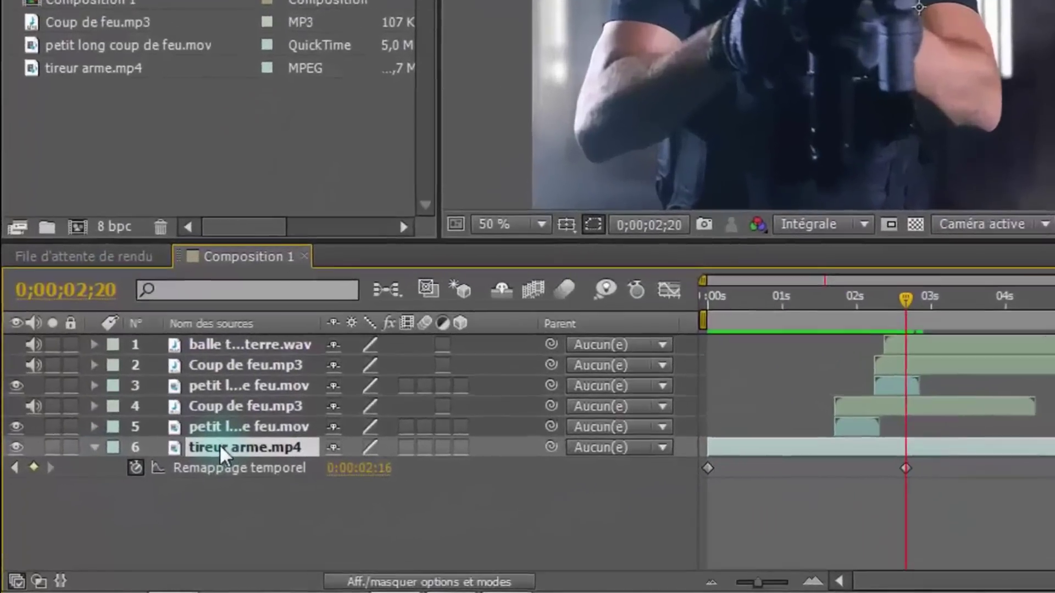
{"action": "left_click", "coordinate": [140, 499]}
{"action": "left_click", "coordinate": [61, 501]}
{"action": "left_click", "coordinate": [98, 443]}
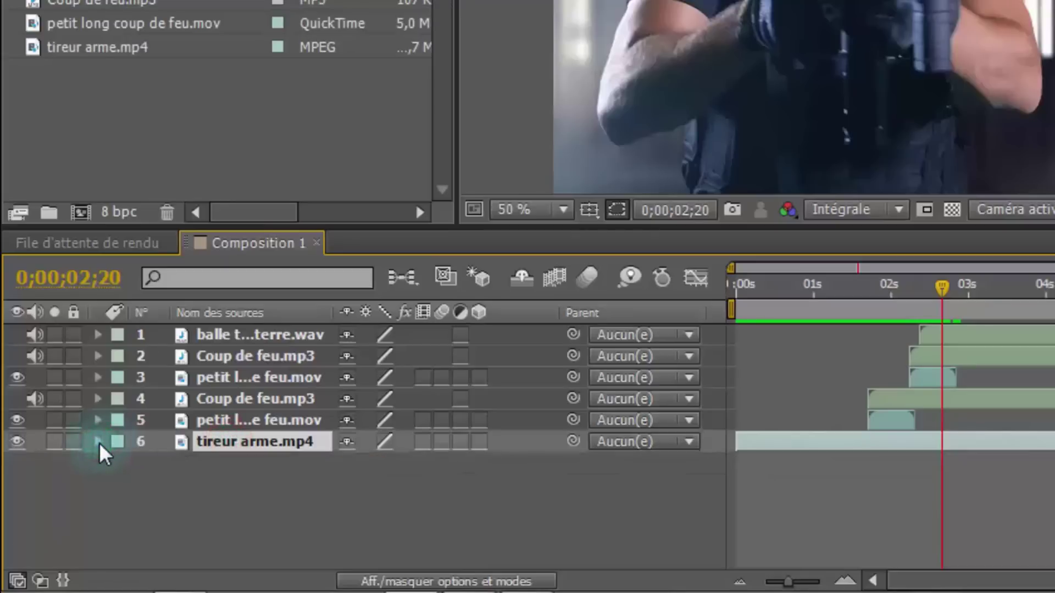
{"action": "left_click", "coordinate": [96, 438]}
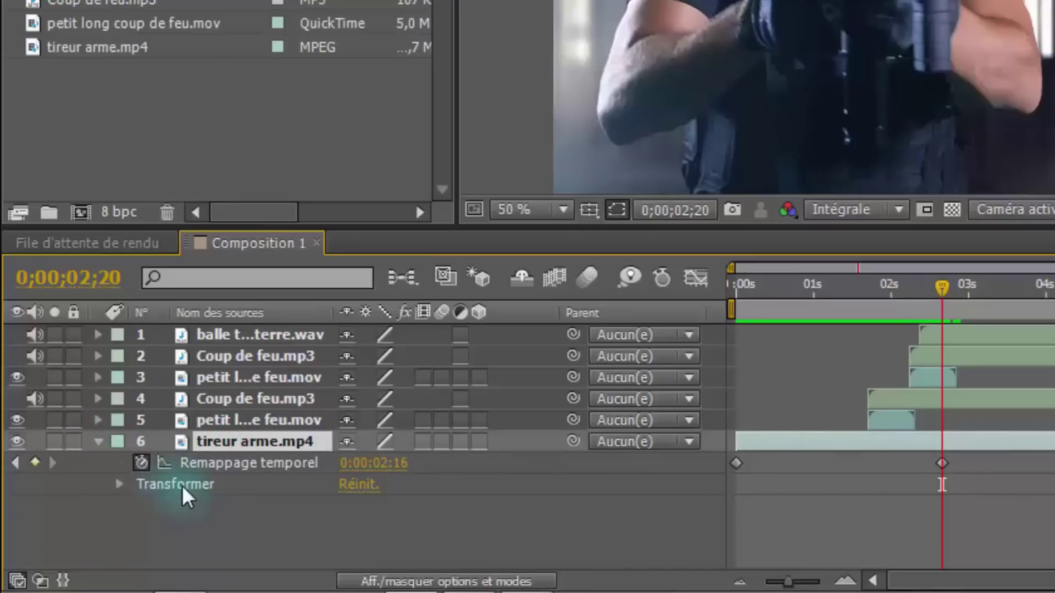
{"action": "left_click", "coordinate": [120, 482]}
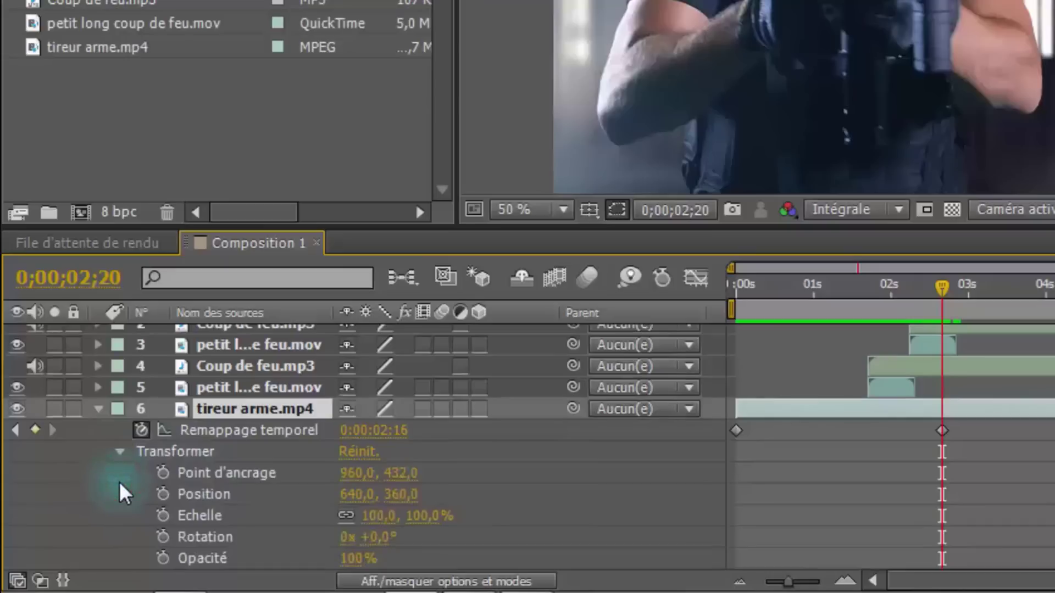
{"action": "left_click", "coordinate": [162, 558]}
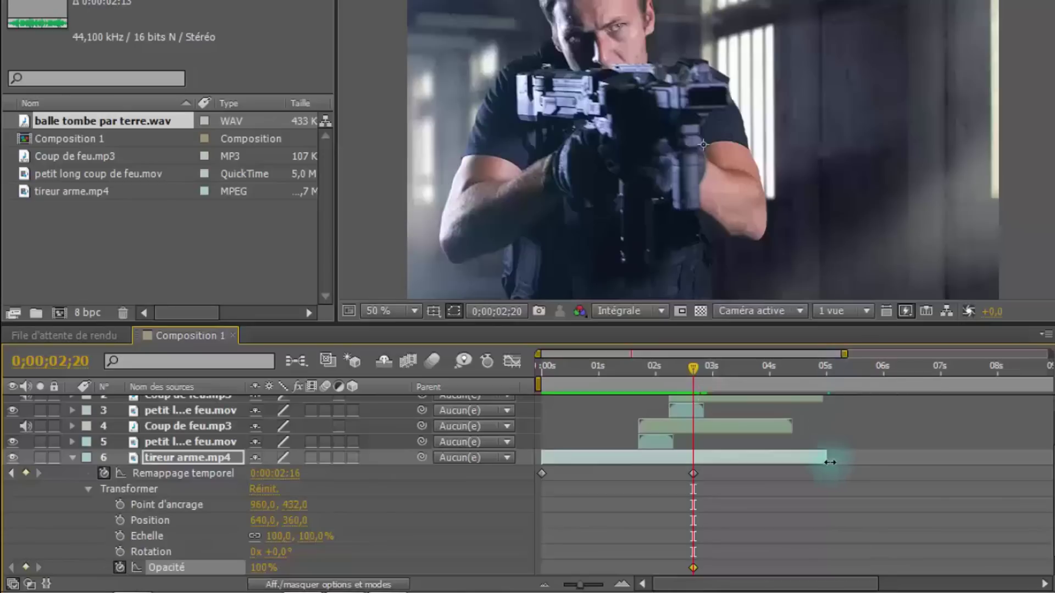
Set the tireur arme.mp4 layer's opacity to 0% at 0;00;05;00, preview the fade-out and collapse the layer's properties
{"action": "left_click_drag", "start_coordinate": [693, 366], "coordinate": [826, 359]}
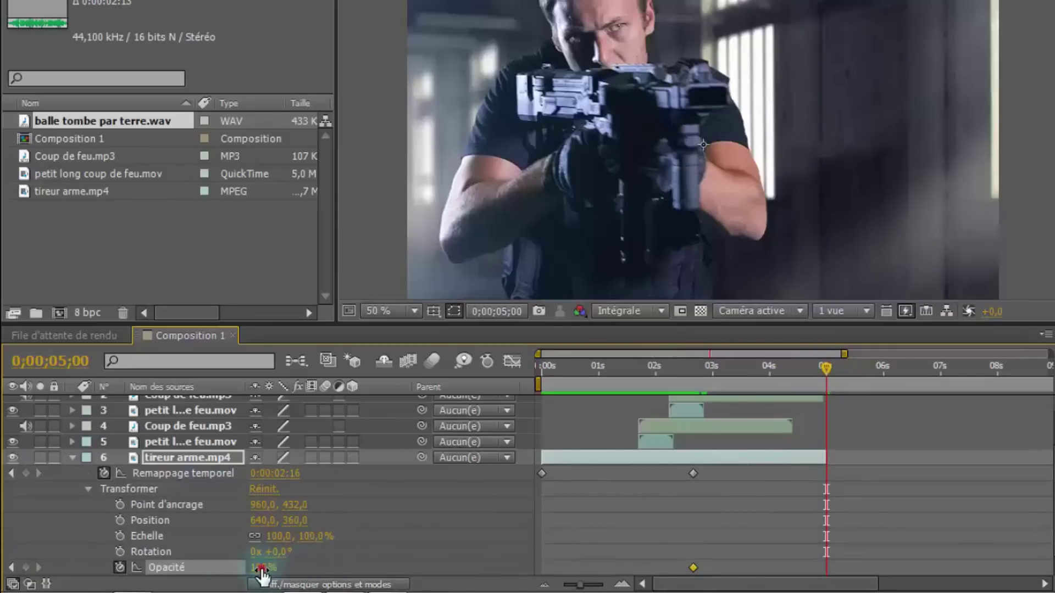
{"action": "left_click_drag", "start_coordinate": [260, 569], "coordinate": [126, 568]}
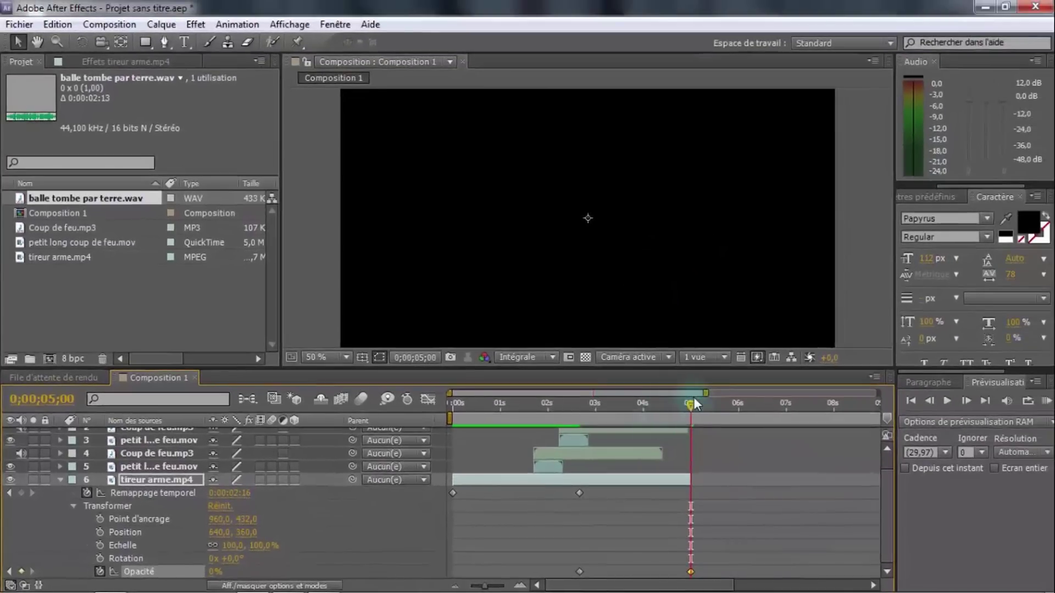
{"action": "left_click_drag", "start_coordinate": [690, 403], "coordinate": [436, 407]}
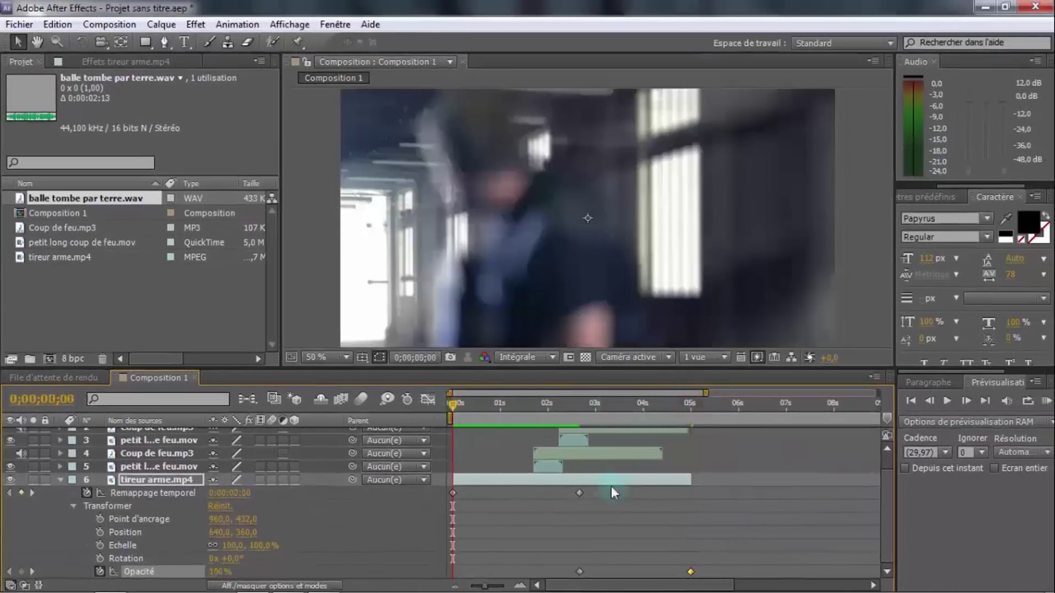
{"action": "left_click", "coordinate": [1045, 402]}
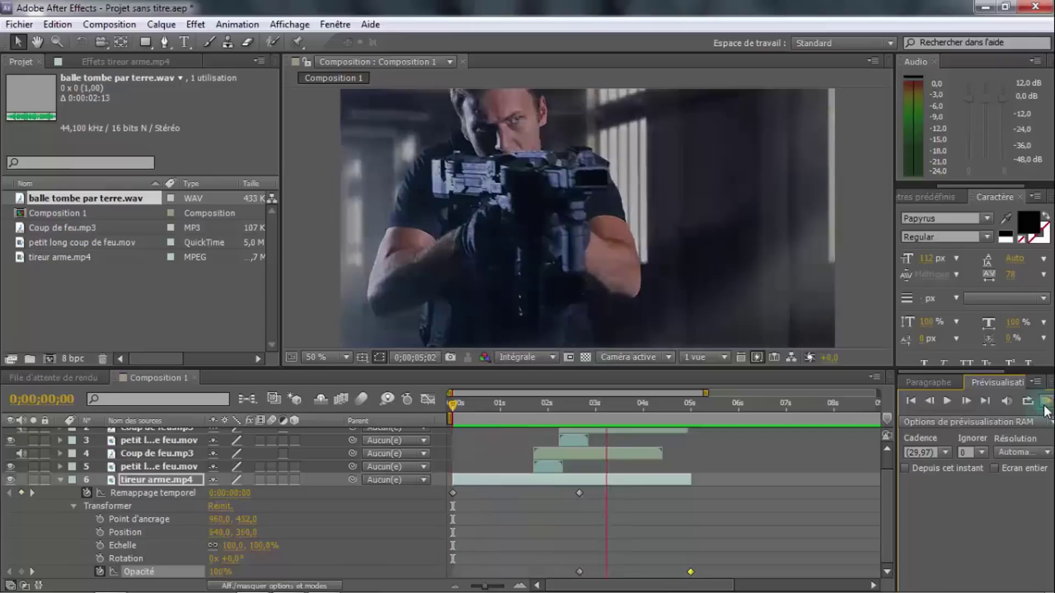
{"action": "left_click", "coordinate": [1046, 406]}
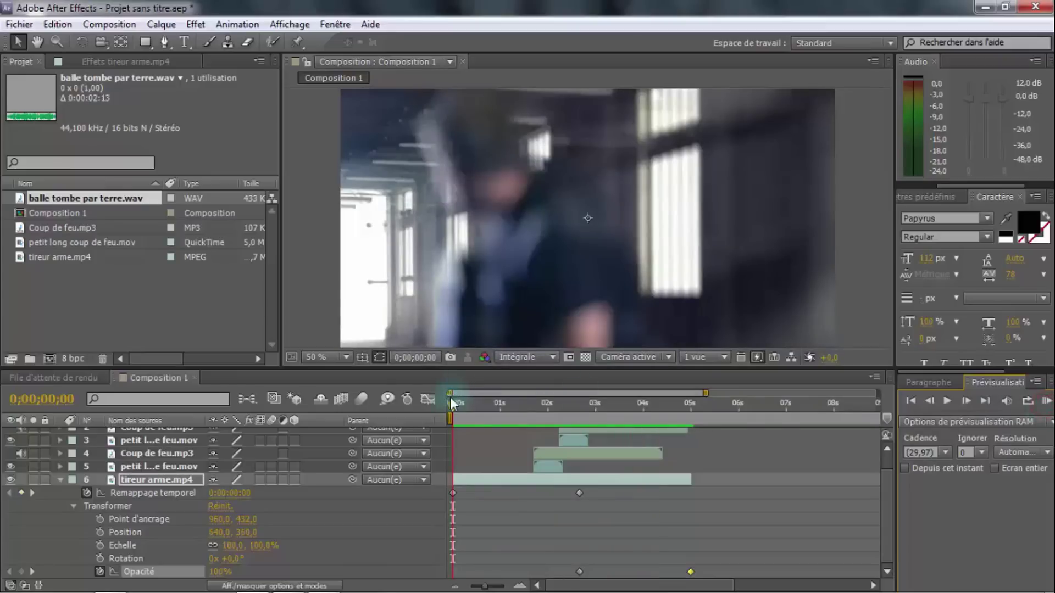
{"action": "left_click", "coordinate": [60, 480]}
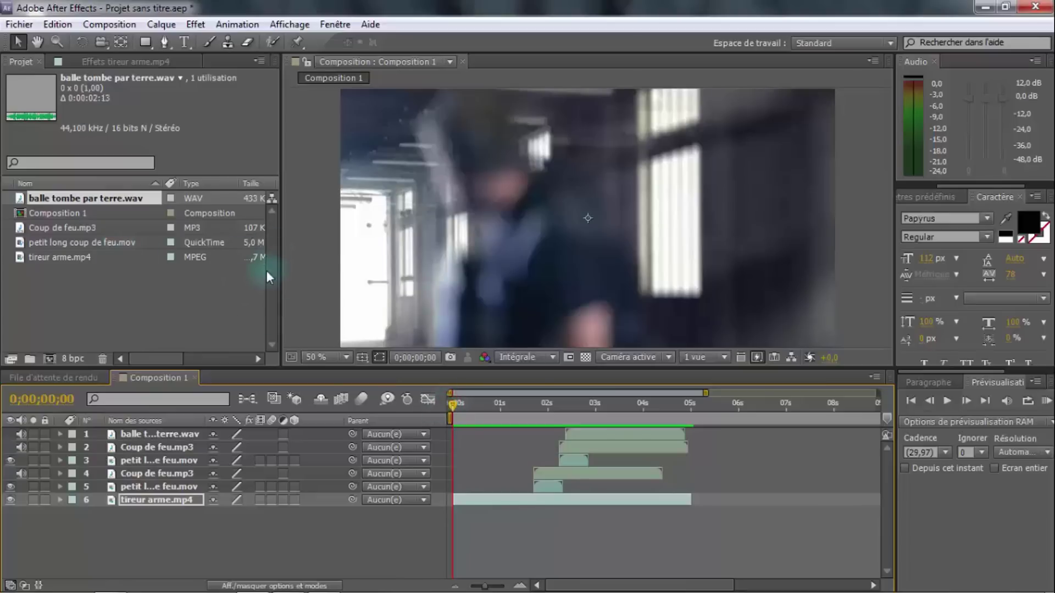
Import ambiance.mp3 and preview the composition with it as the top layer, starting at 0;00;00;00
{"action": "right_click", "coordinate": [97, 299]}
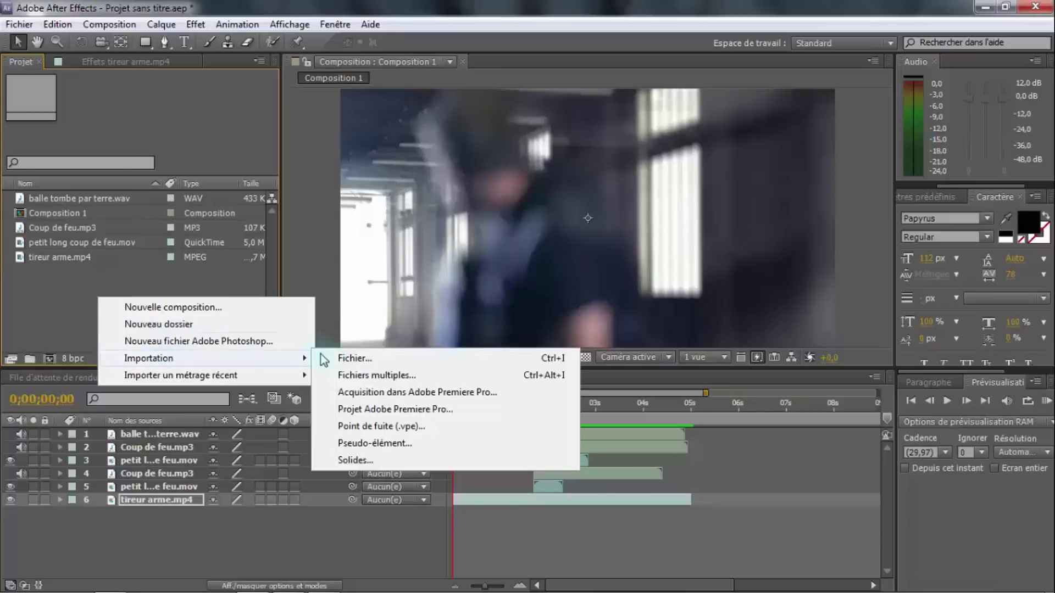
{"action": "left_click", "coordinate": [331, 357]}
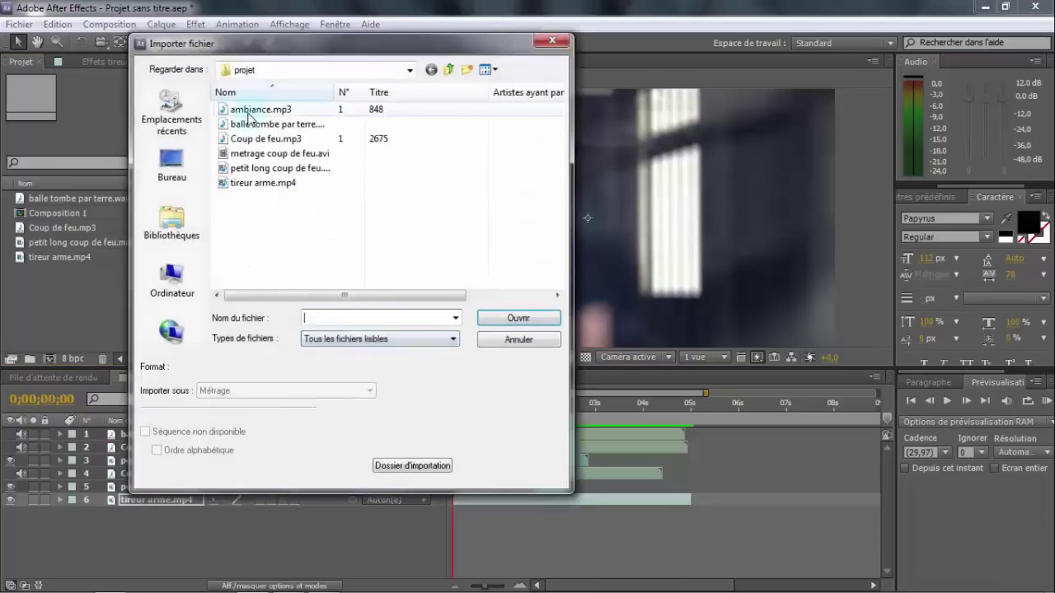
{"action": "left_click", "coordinate": [237, 110]}
{"action": "left_click", "coordinate": [530, 323]}
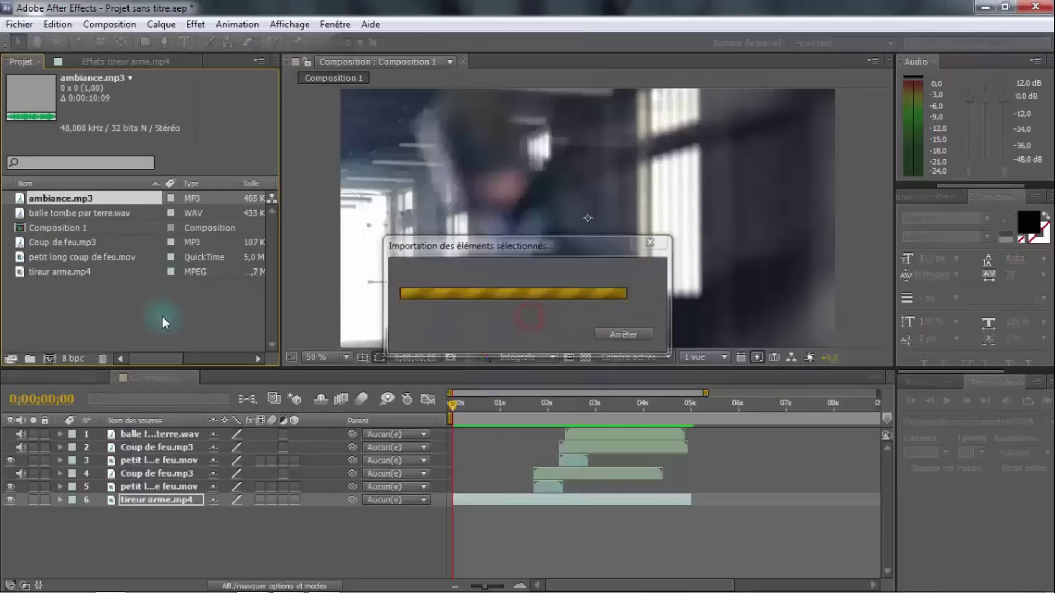
{"action": "left_click_drag", "start_coordinate": [61, 202], "coordinate": [63, 429]}
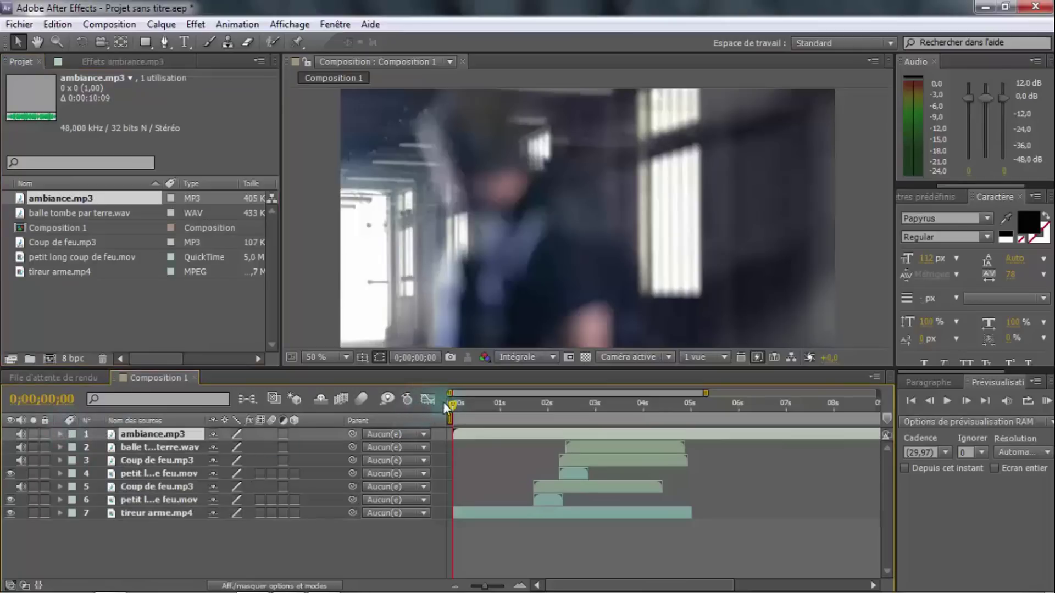
{"action": "left_click", "coordinate": [1046, 401]}
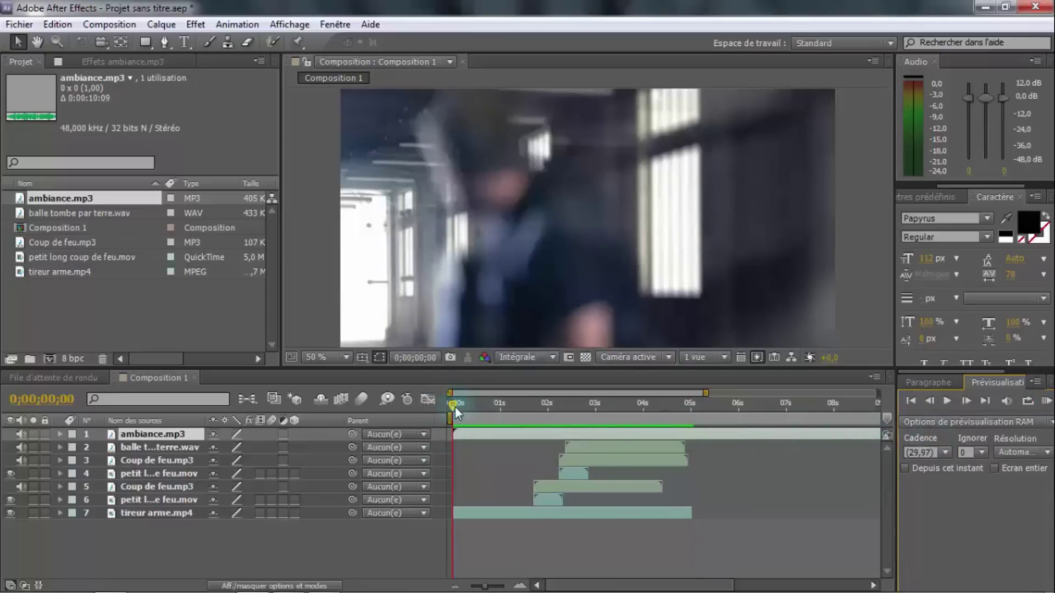
Set the current time to 0;00;05;01 and shorten the work area to end there, at the end of the tireur arme.mp4 layer
{"action": "left_click_drag", "start_coordinate": [451, 404], "coordinate": [691, 403]}
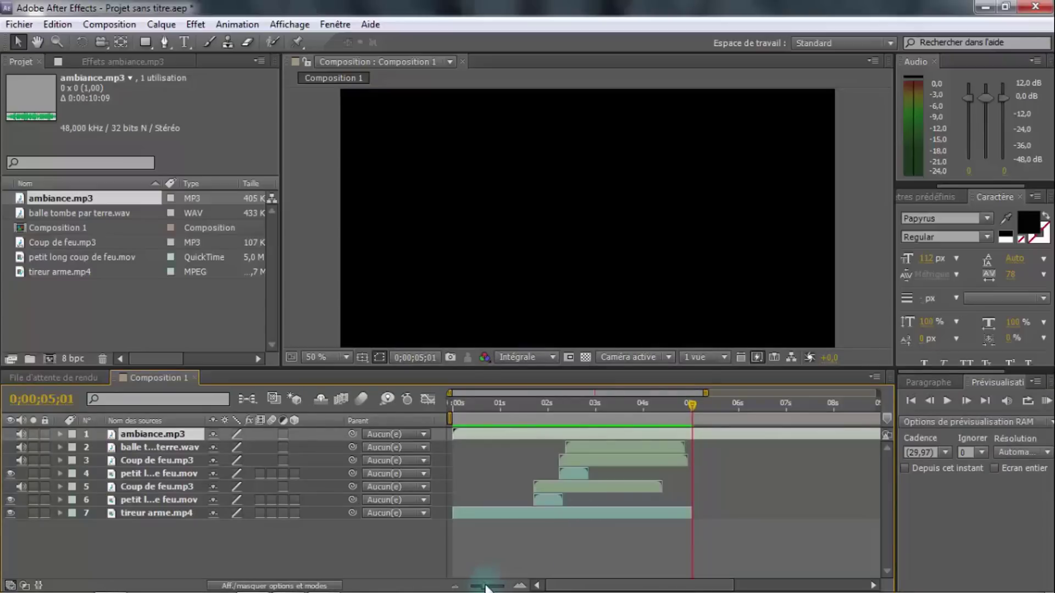
{"action": "left_click_drag", "start_coordinate": [492, 587], "coordinate": [466, 589]}
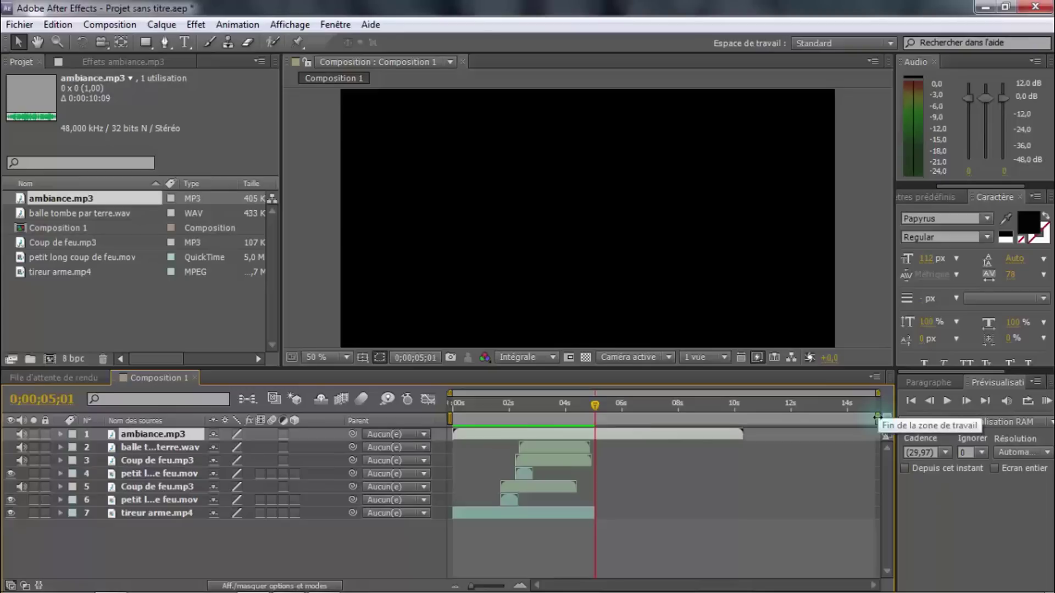
{"action": "left_click_drag", "start_coordinate": [877, 417], "coordinate": [600, 418]}
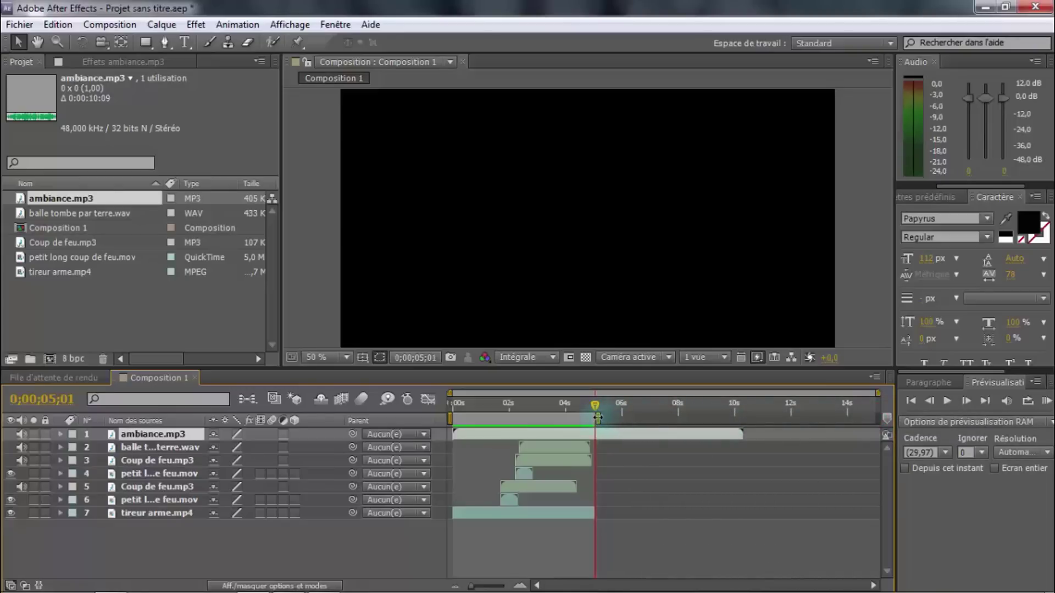
{"action": "left_click_drag", "start_coordinate": [879, 393], "coordinate": [702, 394]}
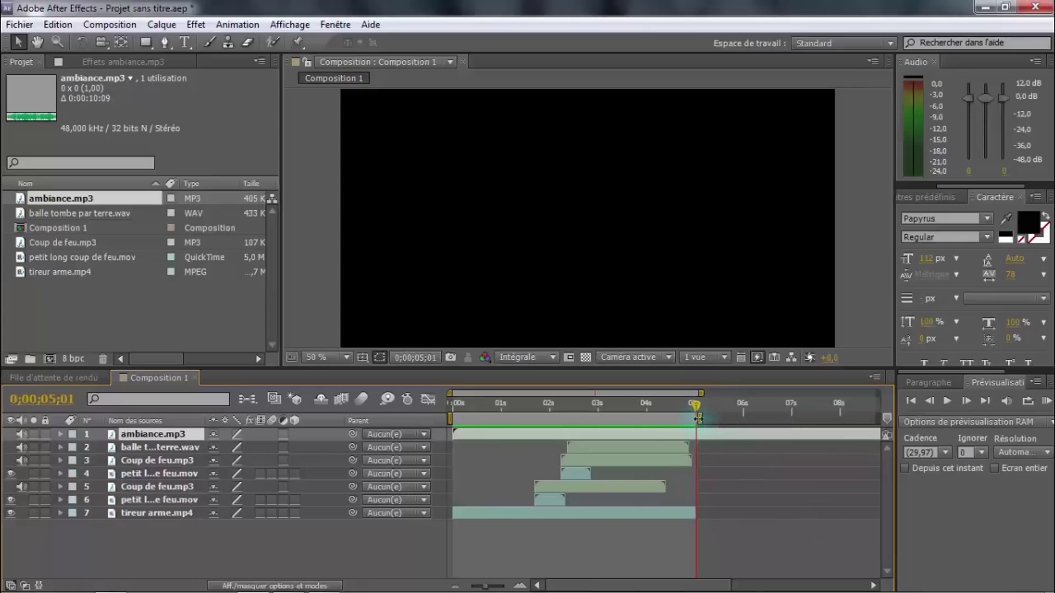
Preview the shortened work area of the composition from 0;00;00;00
{"action": "left_click_drag", "start_coordinate": [694, 403], "coordinate": [433, 404]}
{"action": "left_click", "coordinate": [1045, 402]}
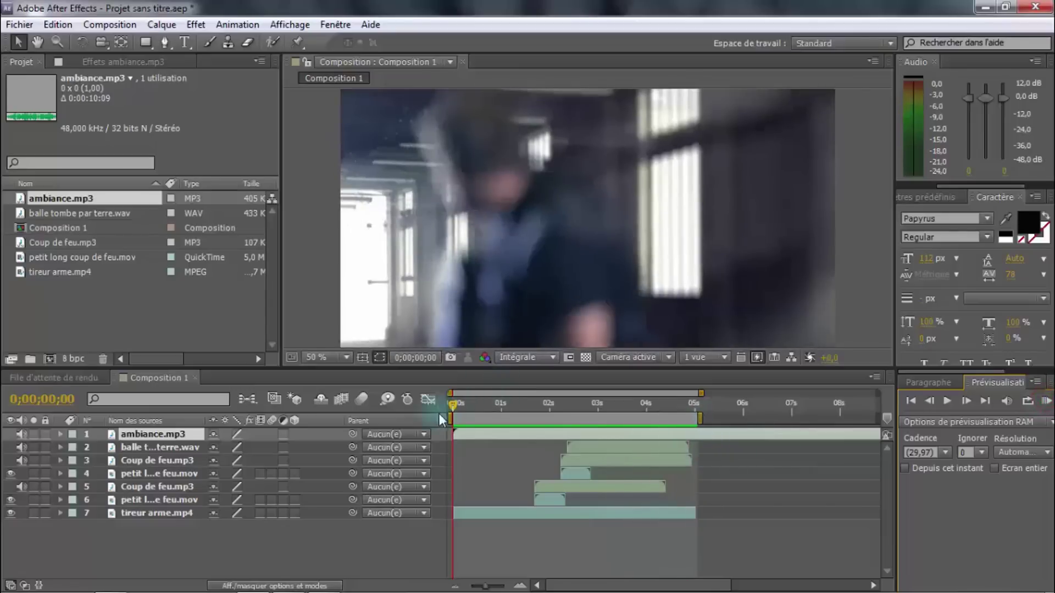
Add an audio levels keyframe at +0,00 dB to the ambiance.mp3 layer at 0;00;04;00
{"action": "left_click_drag", "start_coordinate": [451, 405], "coordinate": [645, 390]}
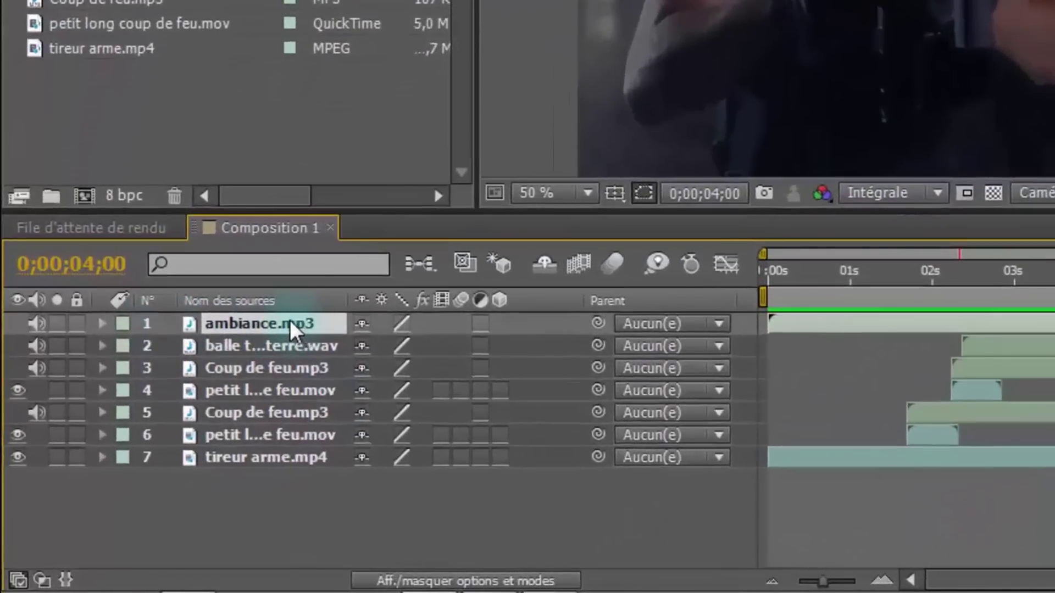
{"action": "left_click", "coordinate": [102, 324]}
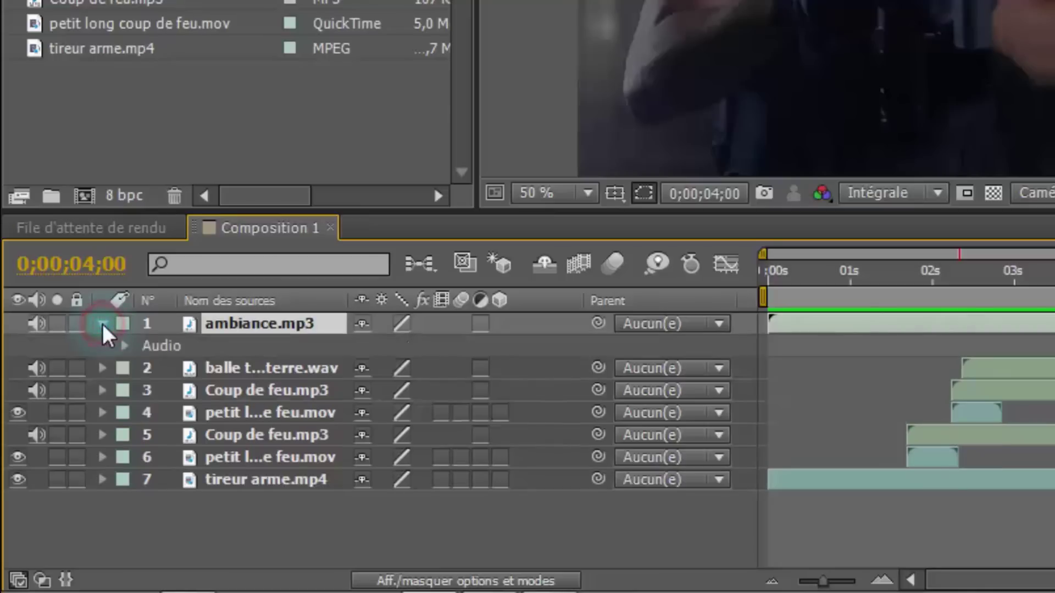
{"action": "left_click", "coordinate": [125, 346]}
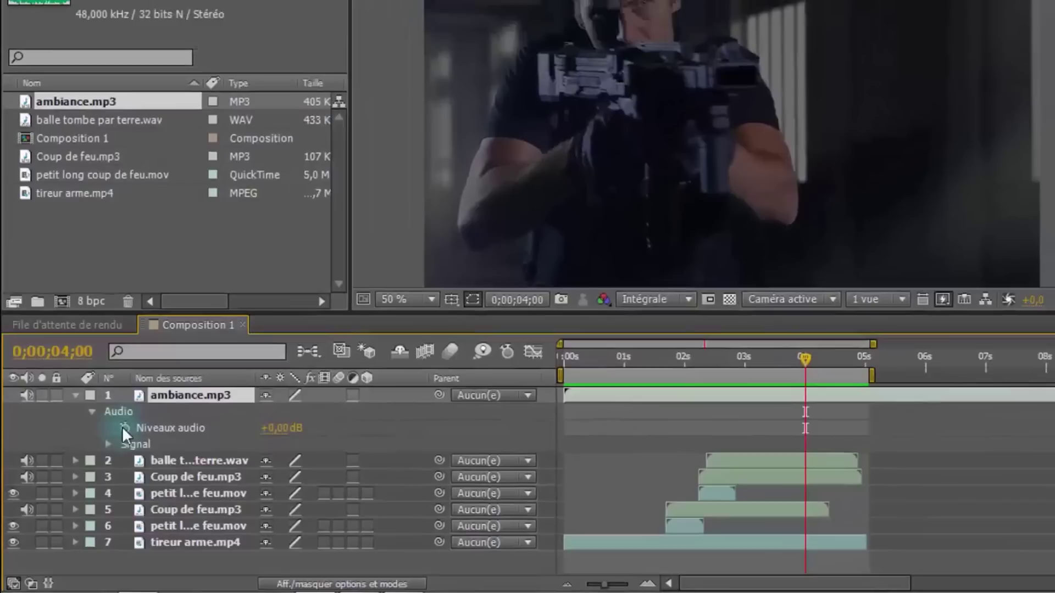
{"action": "left_click", "coordinate": [125, 428]}
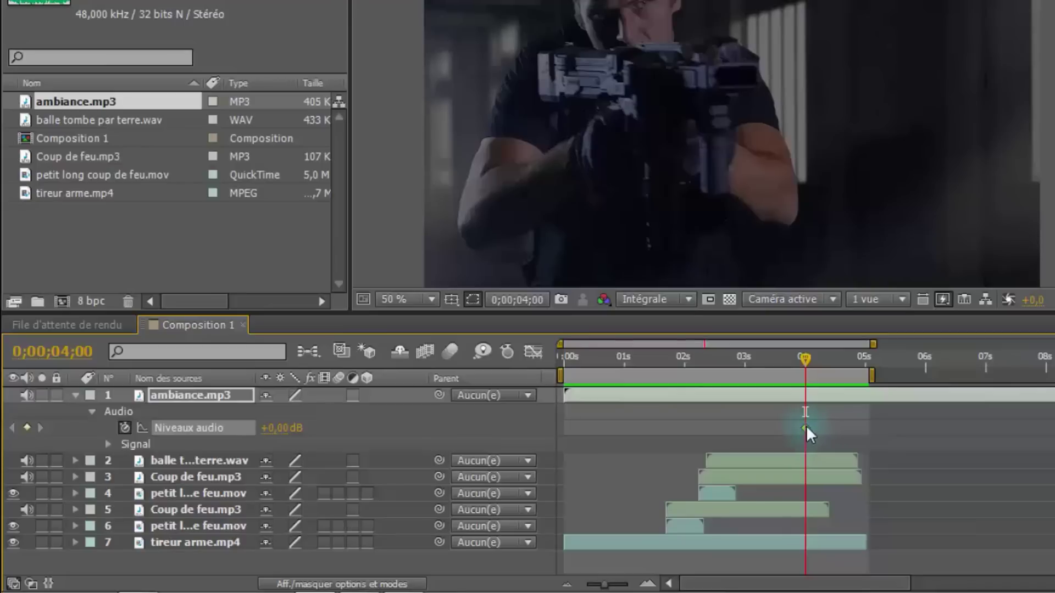
Add a second audio levels keyframe at +0,00 dB to the ambiance.mp3 layer at 0;00;04;08
{"action": "left_click", "coordinate": [805, 357]}
{"action": "left_click_drag", "start_coordinate": [804, 356], "coordinate": [820, 355]}
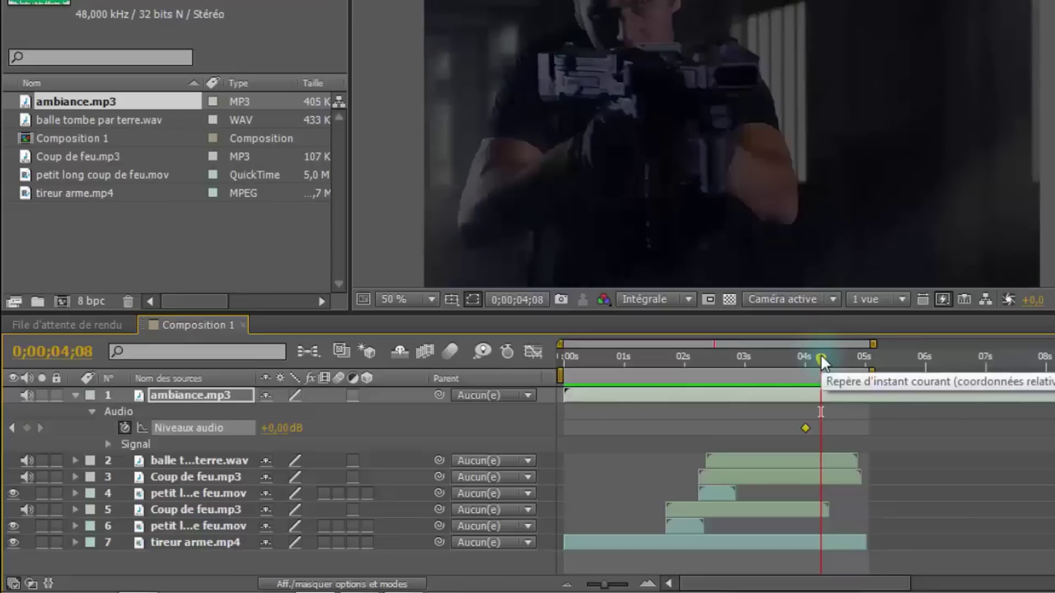
{"action": "left_click", "coordinate": [26, 427]}
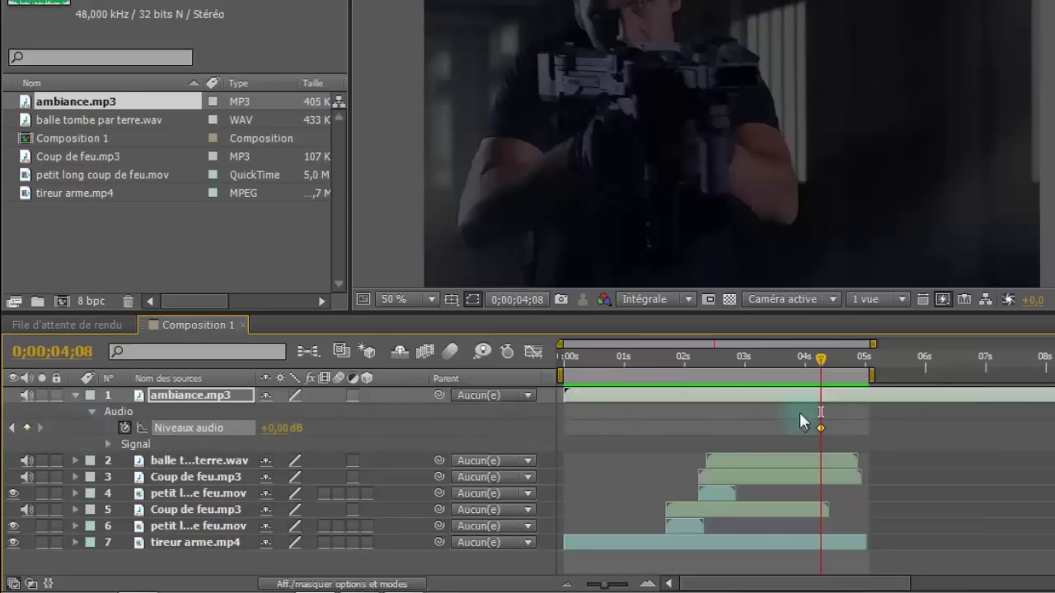
Set the ambiance.mp3 layer's audio levels to -48,00 dB at 0;00;05;01
{"action": "left_click", "coordinate": [820, 357]}
{"action": "left_click_drag", "start_coordinate": [820, 357], "coordinate": [866, 355]}
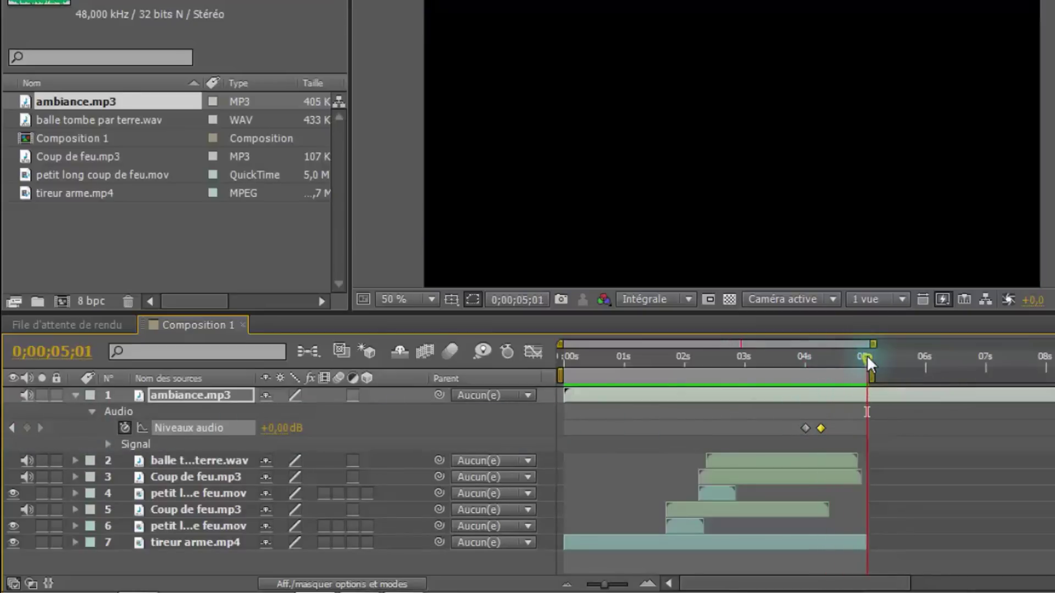
{"action": "left_click", "coordinate": [280, 428]}
{"action": "left_click_drag", "start_coordinate": [281, 428], "coordinate": [104, 432]}
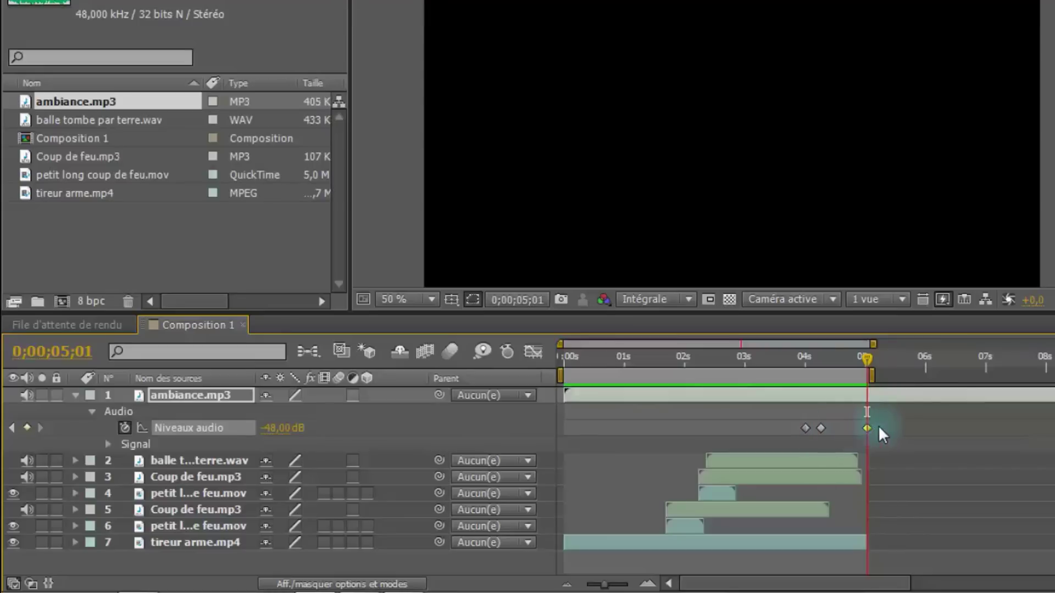
Preview the ambient sound's fade-out from 0;00;00;00 and collapse the ambiance.mp3 layer's properties
{"action": "left_click_drag", "start_coordinate": [868, 354], "coordinate": [555, 362]}
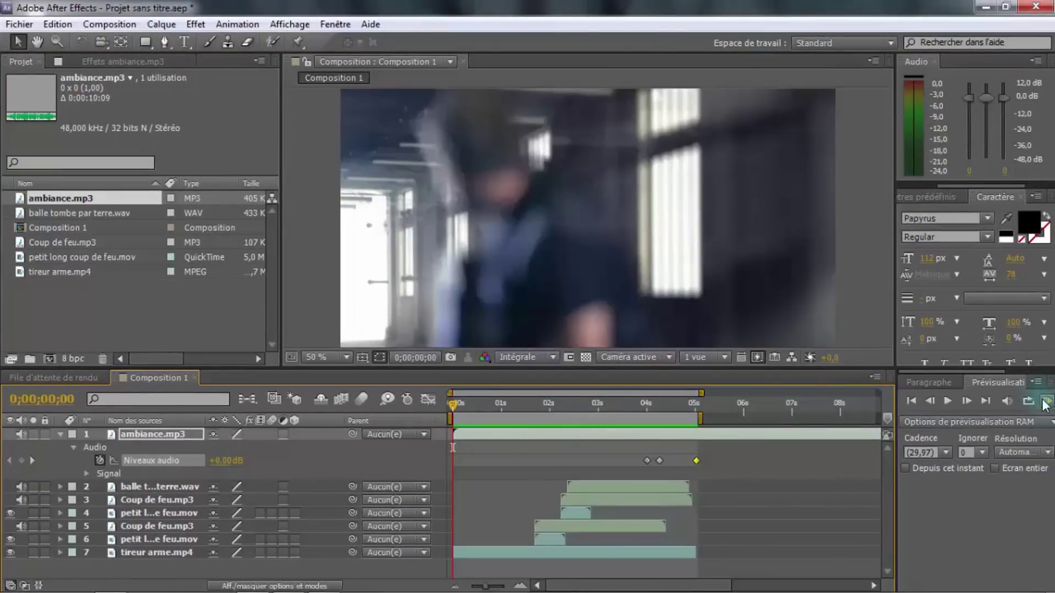
{"action": "left_click", "coordinate": [1046, 404]}
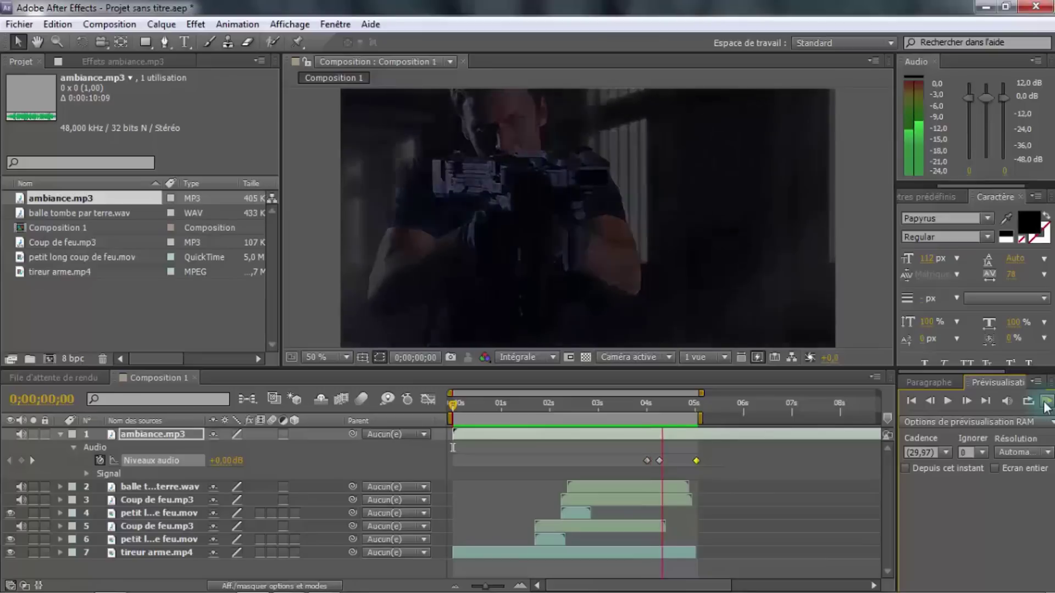
{"action": "left_click", "coordinate": [1044, 402]}
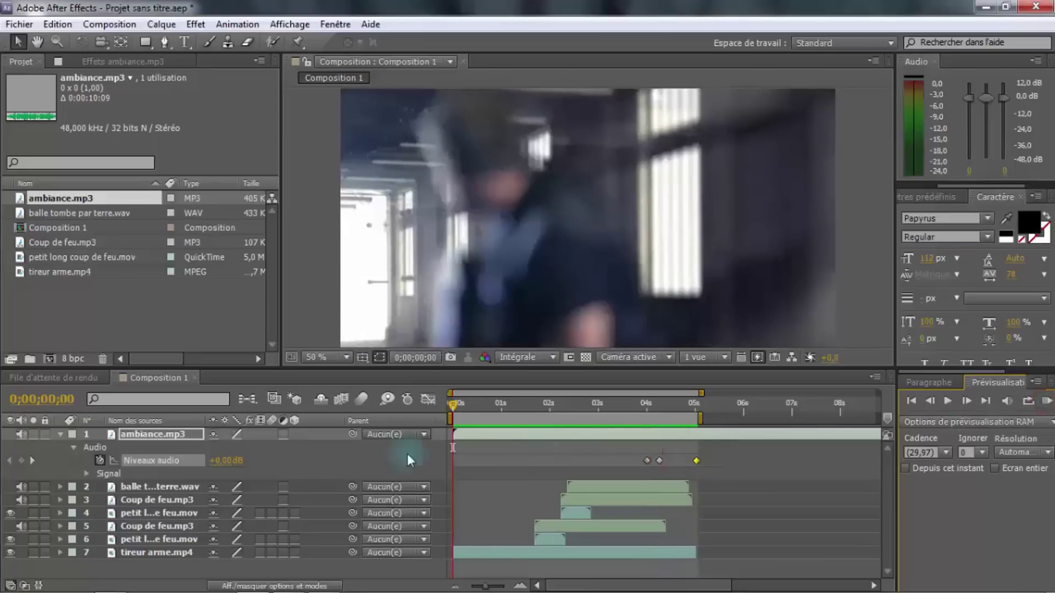
{"action": "left_click", "coordinate": [60, 434]}
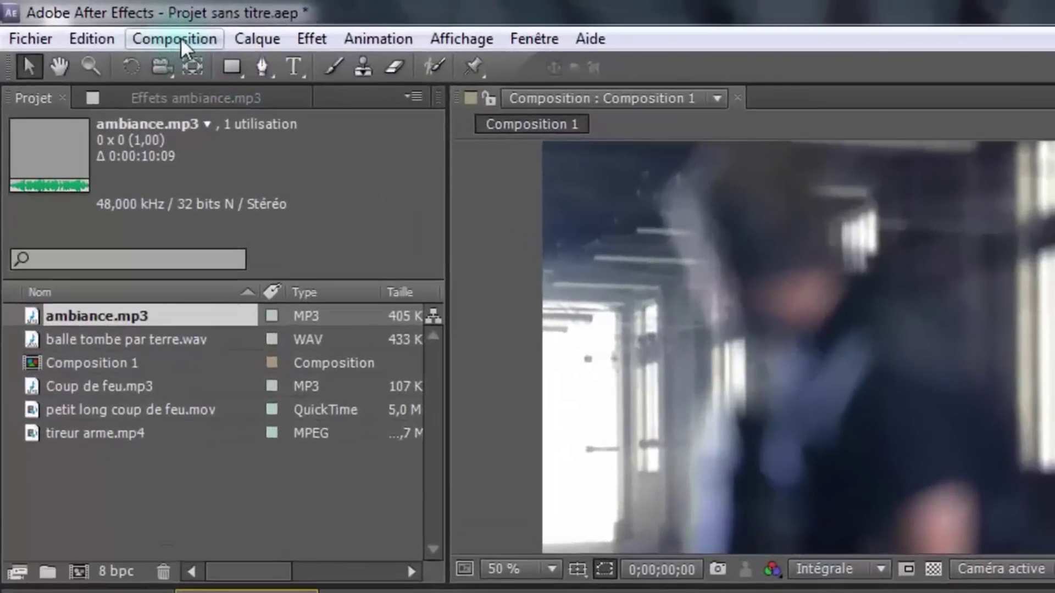
Add Composition 1 to the render queue and confirm its render settings with Optimale quality and Intégrale resolution
{"action": "left_click", "coordinate": [180, 38]}
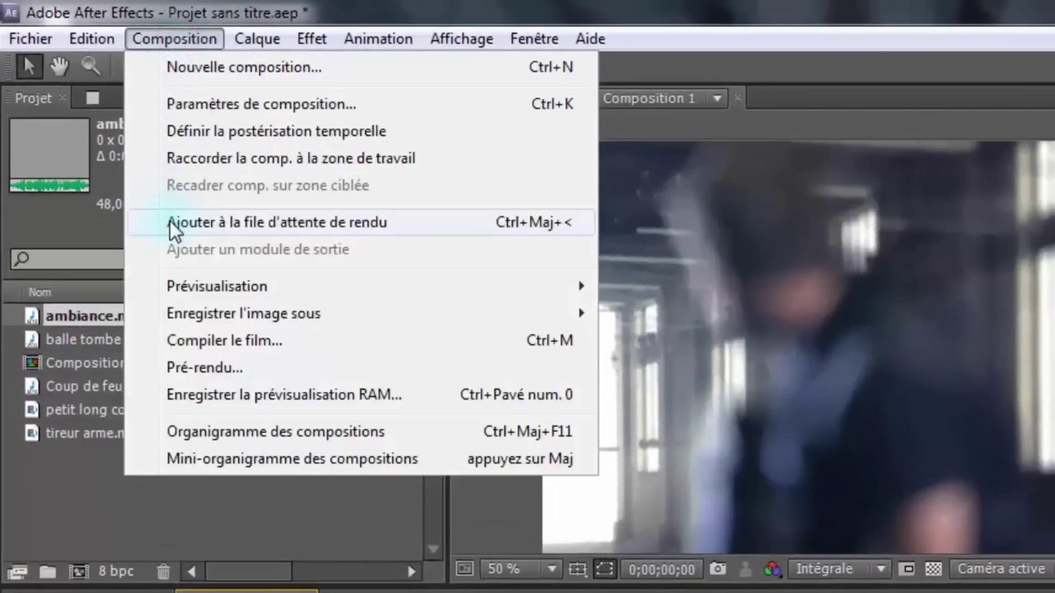
{"action": "left_click", "coordinate": [334, 221]}
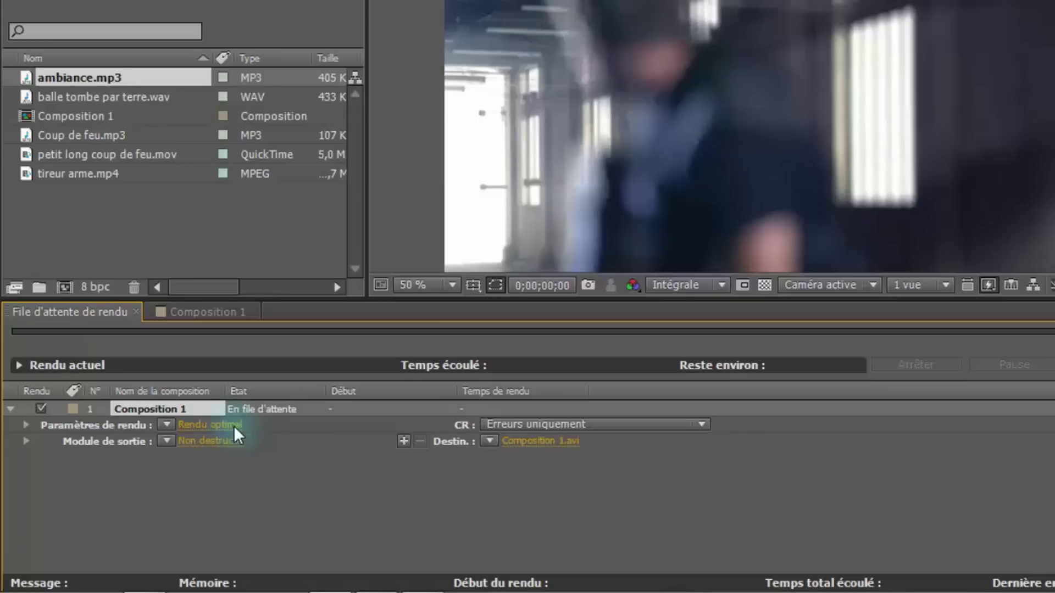
{"action": "left_click", "coordinate": [233, 426]}
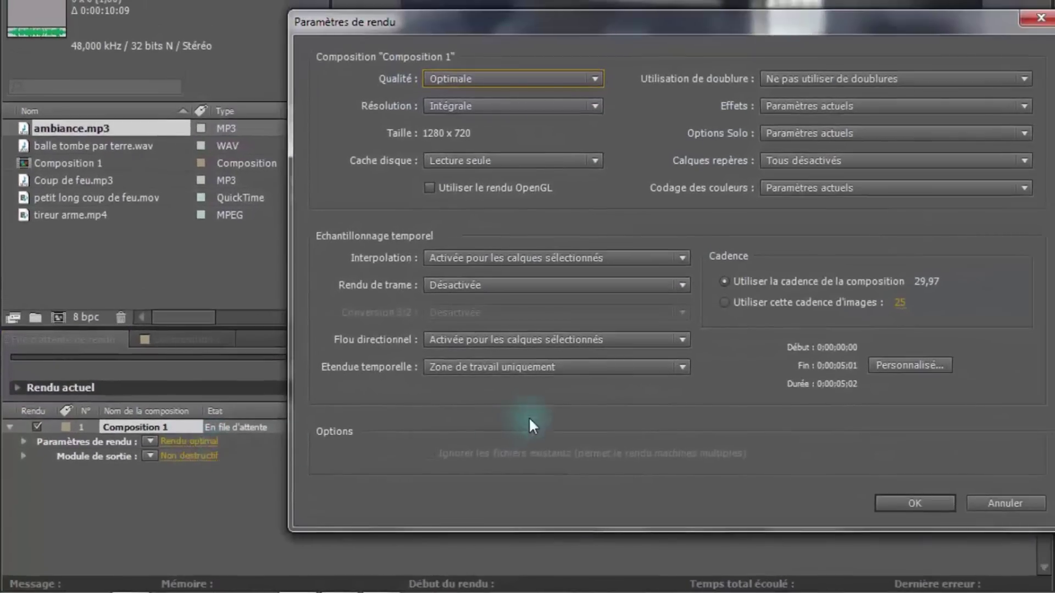
{"action": "left_click", "coordinate": [501, 77]}
{"action": "left_click", "coordinate": [501, 77]}
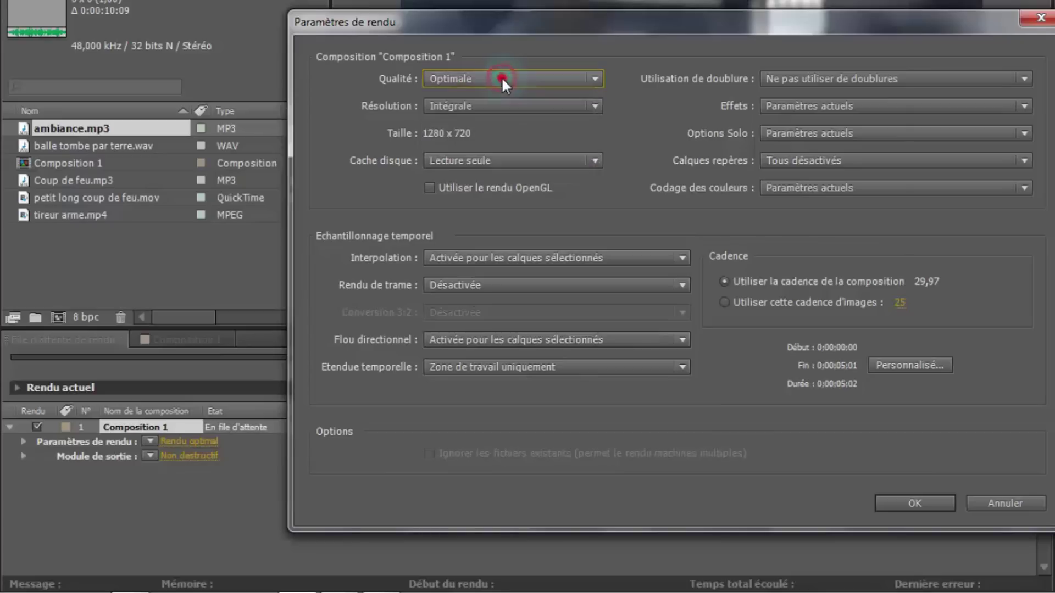
{"action": "left_click", "coordinate": [488, 104]}
{"action": "left_click", "coordinate": [488, 104]}
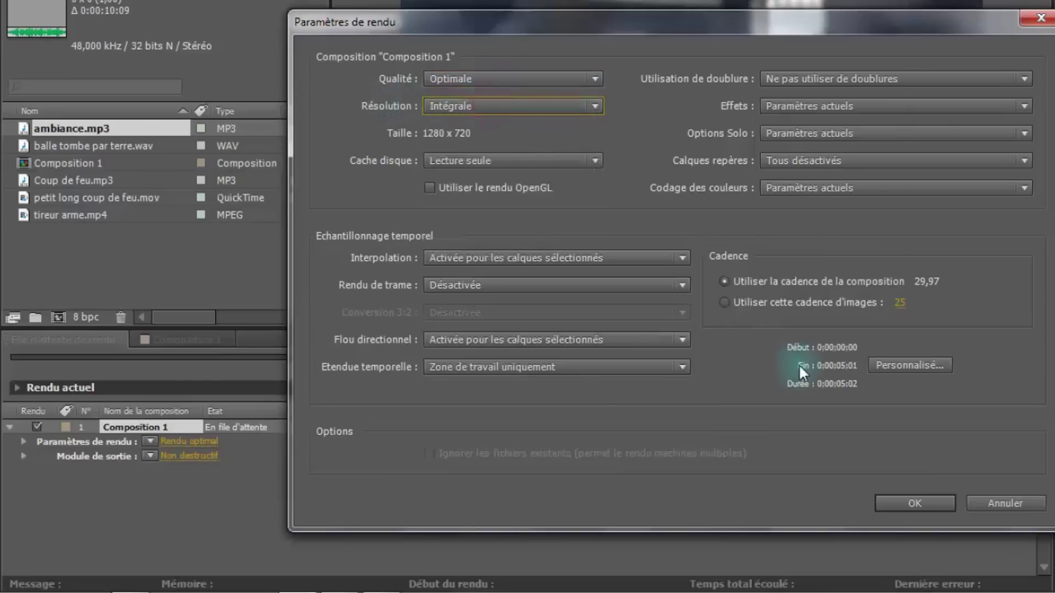
{"action": "left_click", "coordinate": [913, 506]}
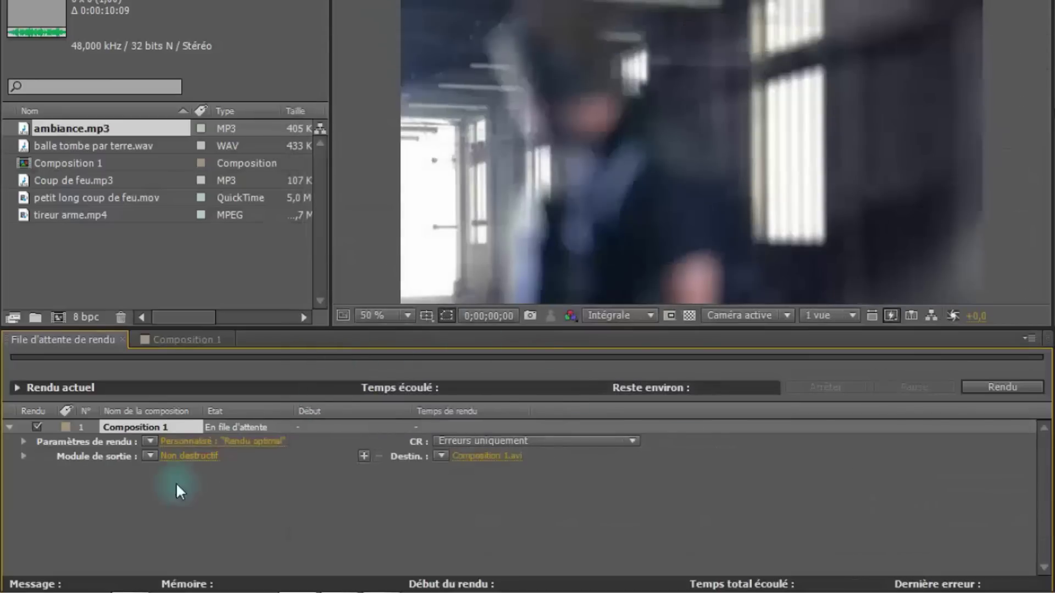
Configure the output module with the AVI format and audio output enabled at 48,000 kHz, 16 bits, Stéréo
{"action": "left_click", "coordinate": [187, 456]}
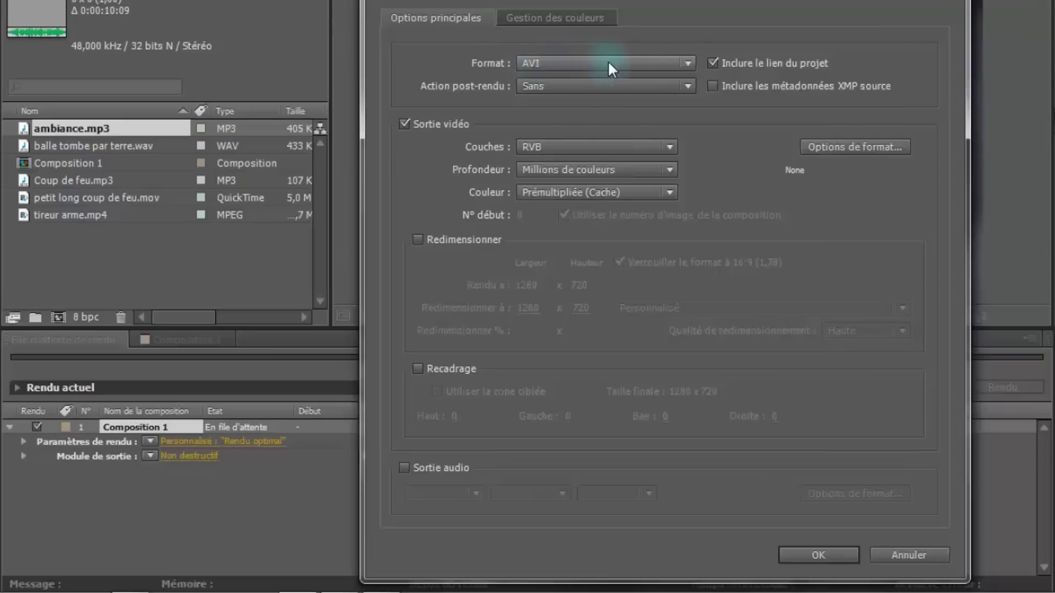
{"action": "left_click", "coordinate": [685, 64]}
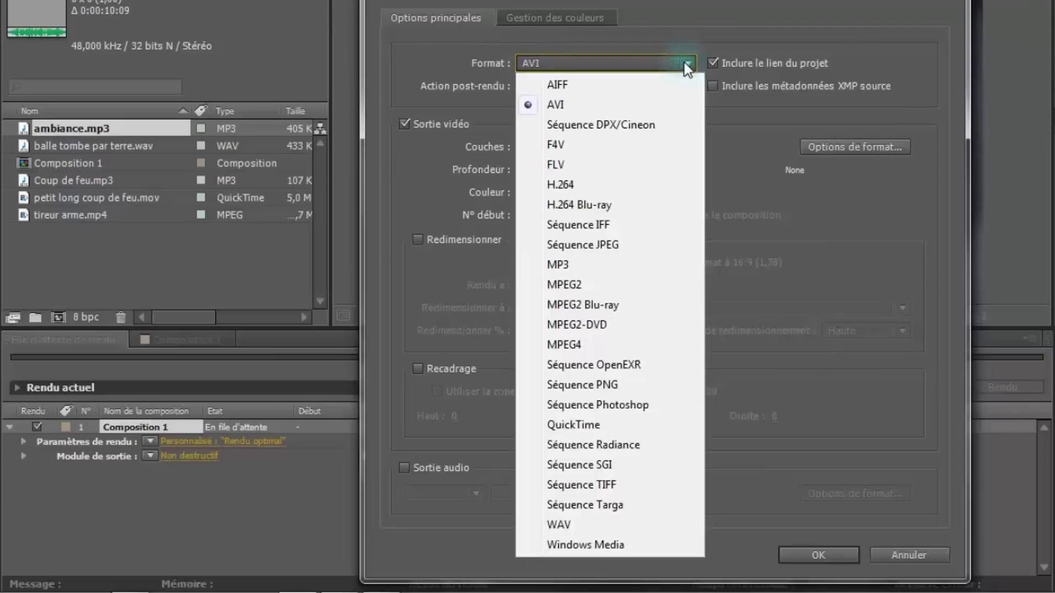
{"action": "left_click", "coordinate": [684, 61]}
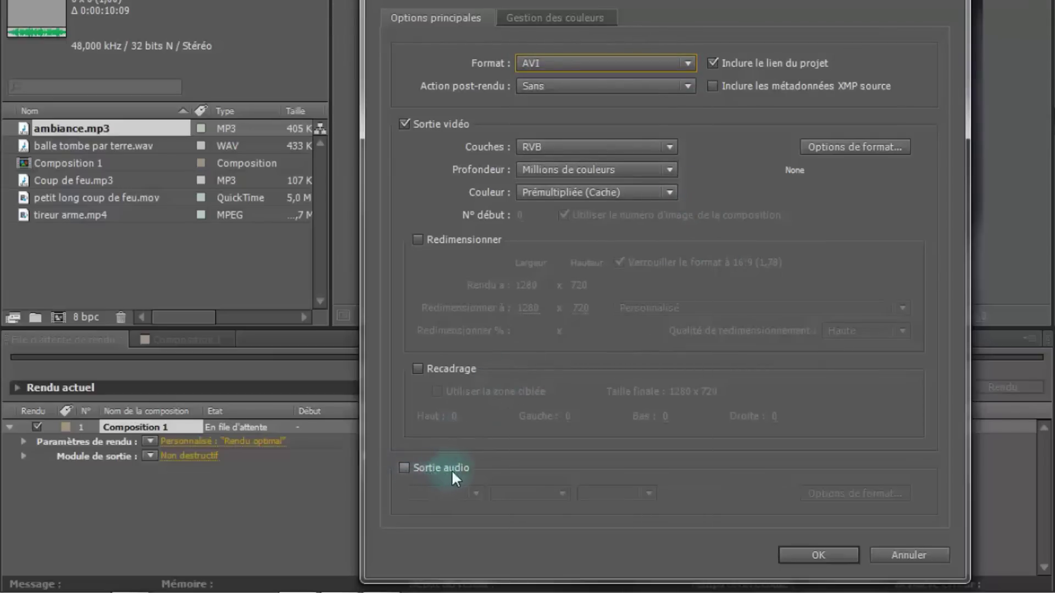
{"action": "left_click", "coordinate": [403, 468]}
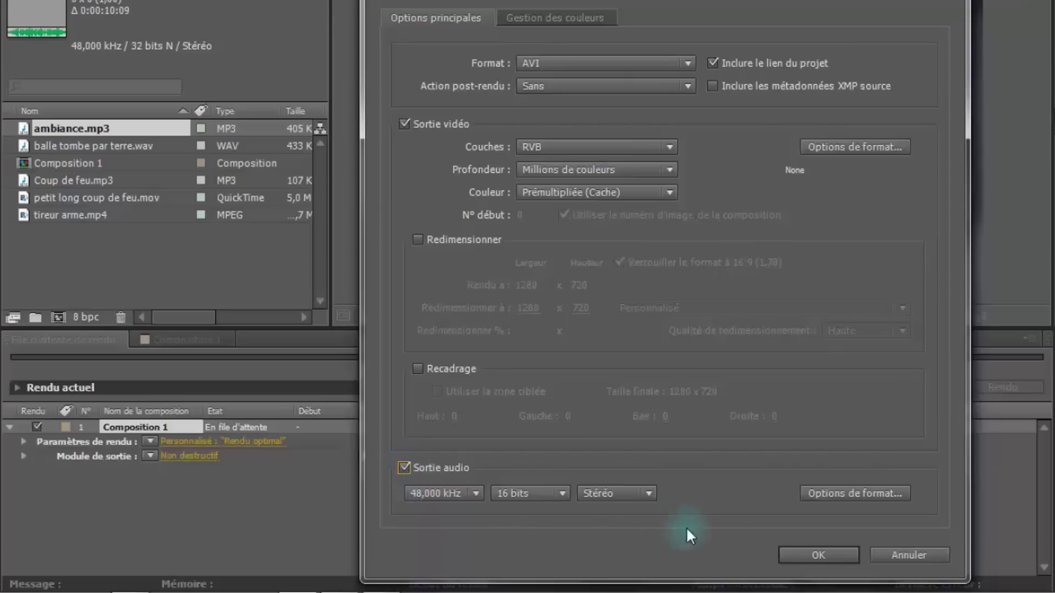
{"action": "left_click", "coordinate": [826, 555]}
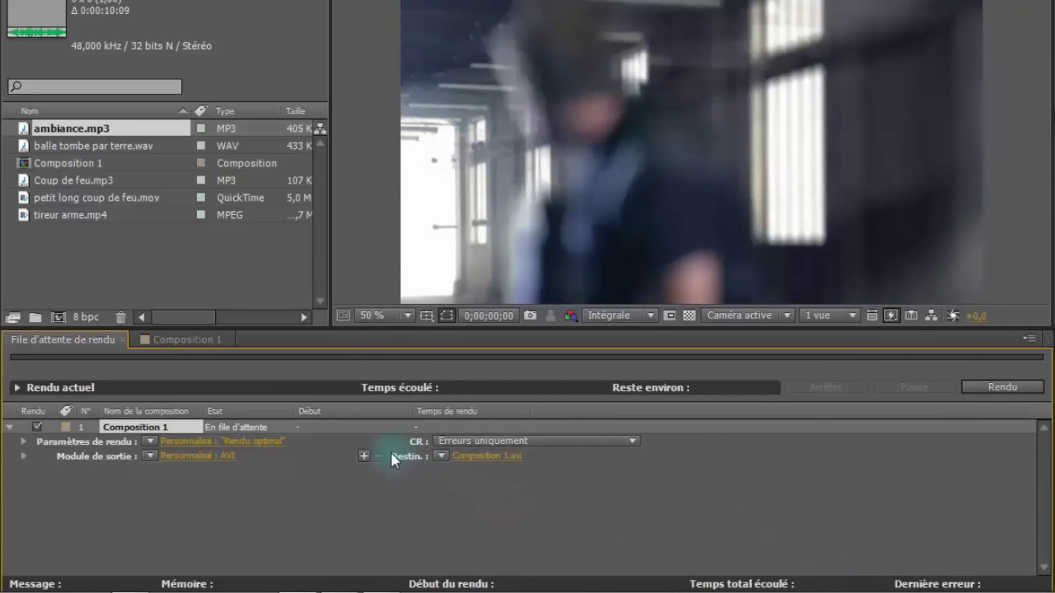
Set the render destination to the desktop (Bureau) with the file name mon film.avi
{"action": "left_click", "coordinate": [488, 457]}
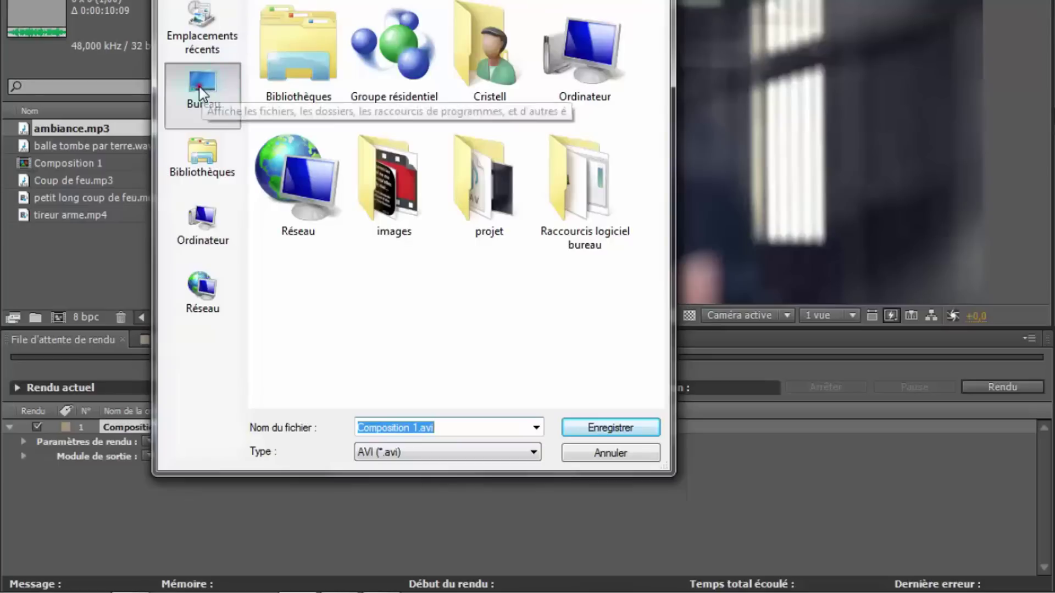
{"action": "left_click", "coordinate": [405, 426]}
{"action": "left_click_drag", "start_coordinate": [416, 427], "coordinate": [294, 429]}
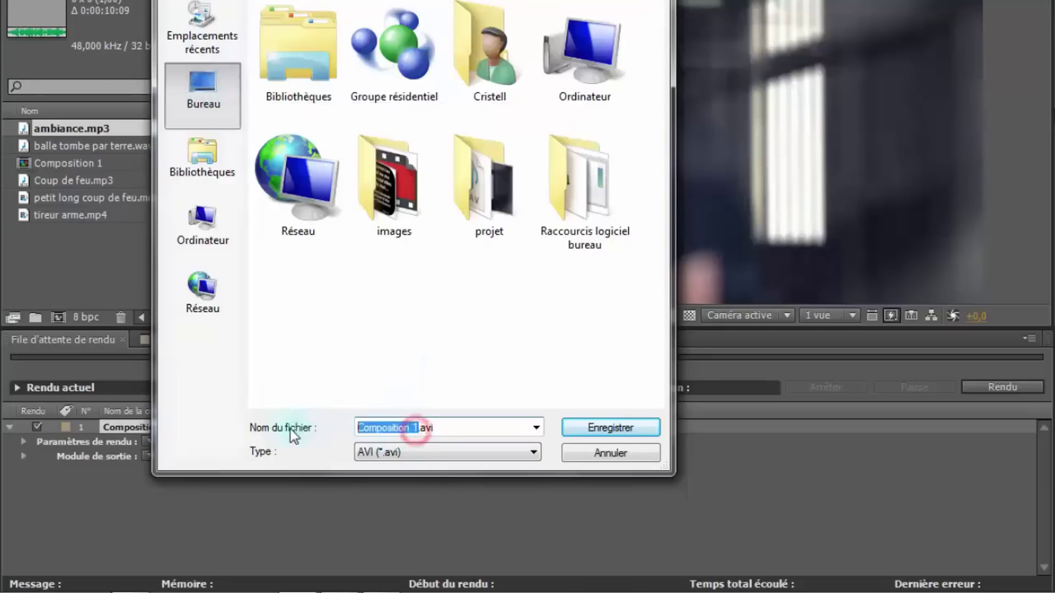
{"action": "type", "text": "mon film"}
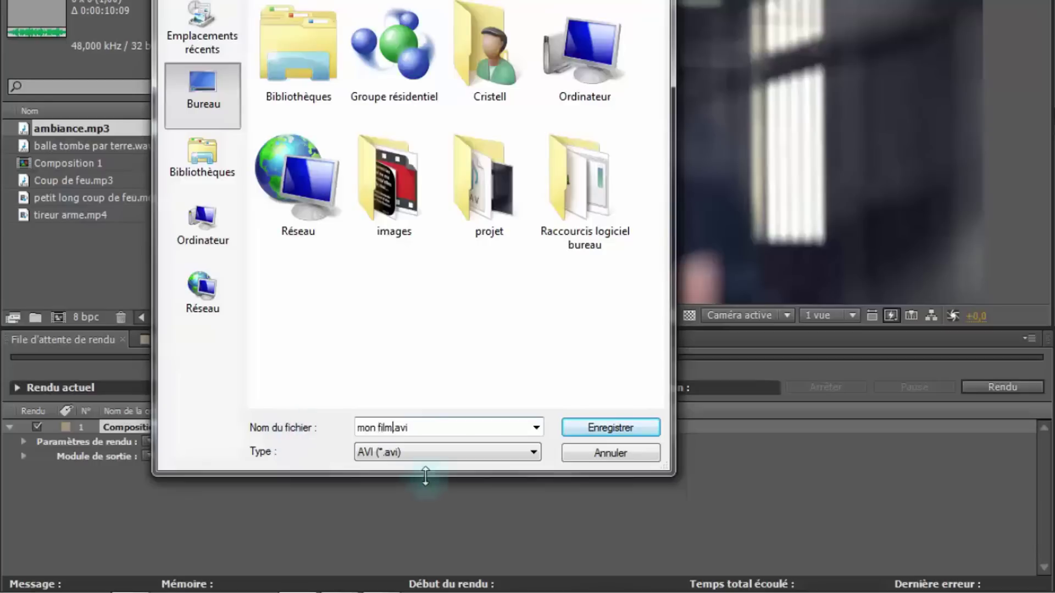
{"action": "left_click", "coordinate": [612, 428]}
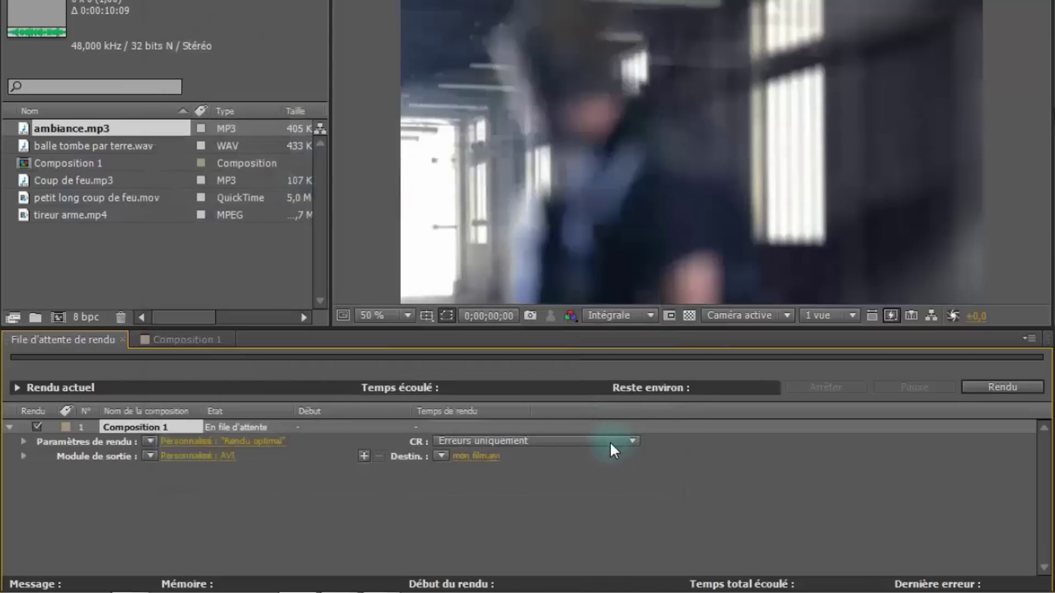
Render the queued composition, and play the exported mon film.avi from the desktop in the media player
{"action": "left_click", "coordinate": [994, 387]}
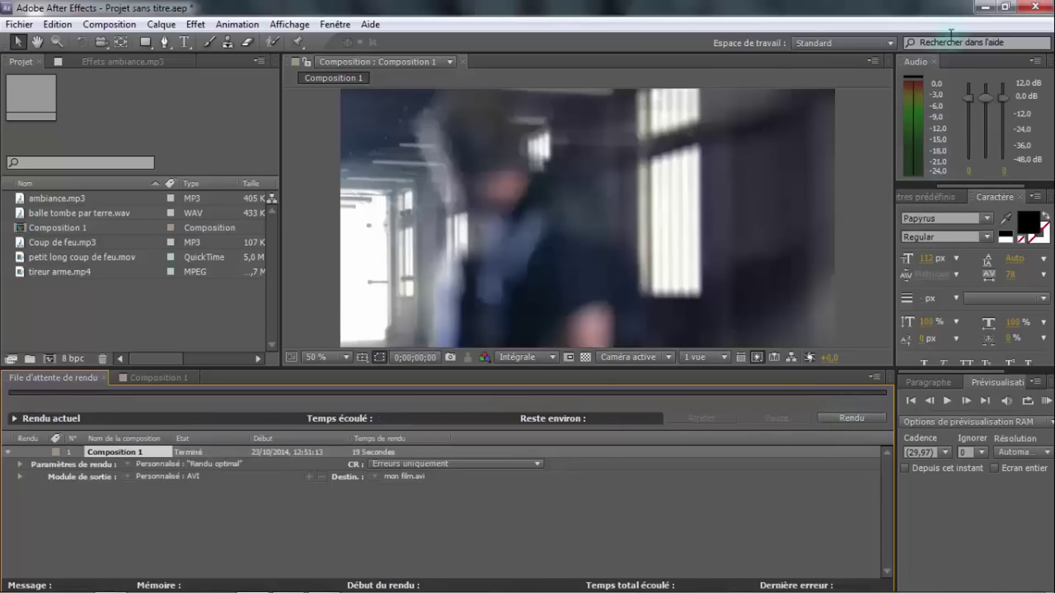
{"action": "left_click", "coordinate": [977, 11]}
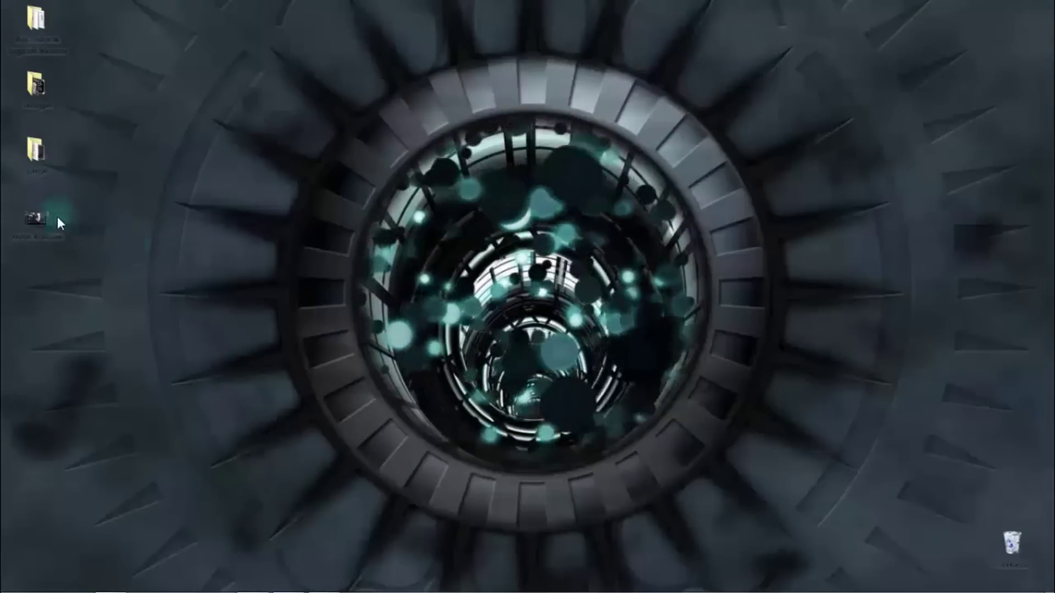
{"action": "double_click", "coordinate": [40, 216]}
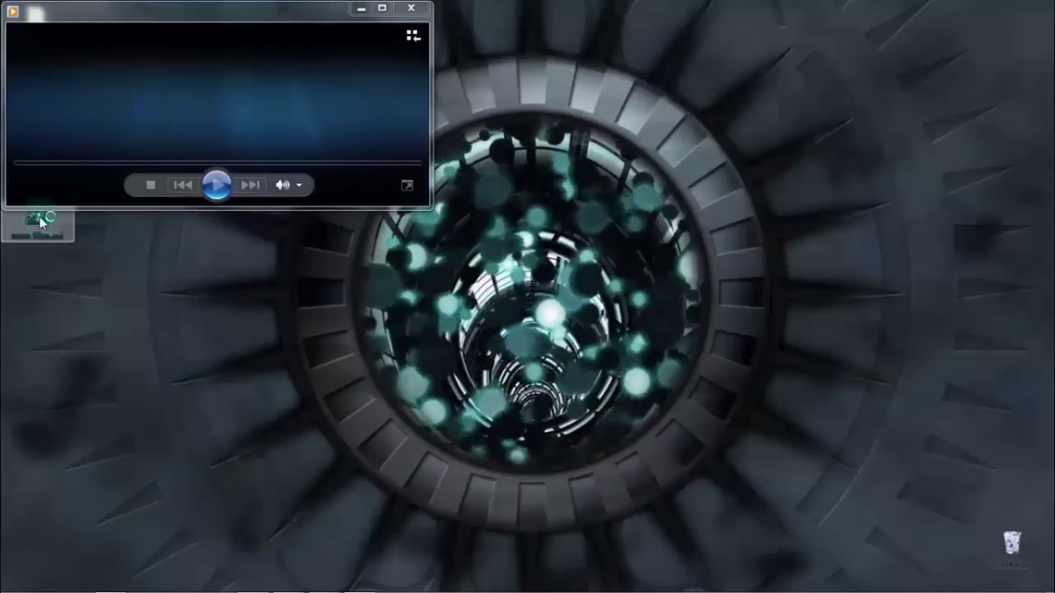